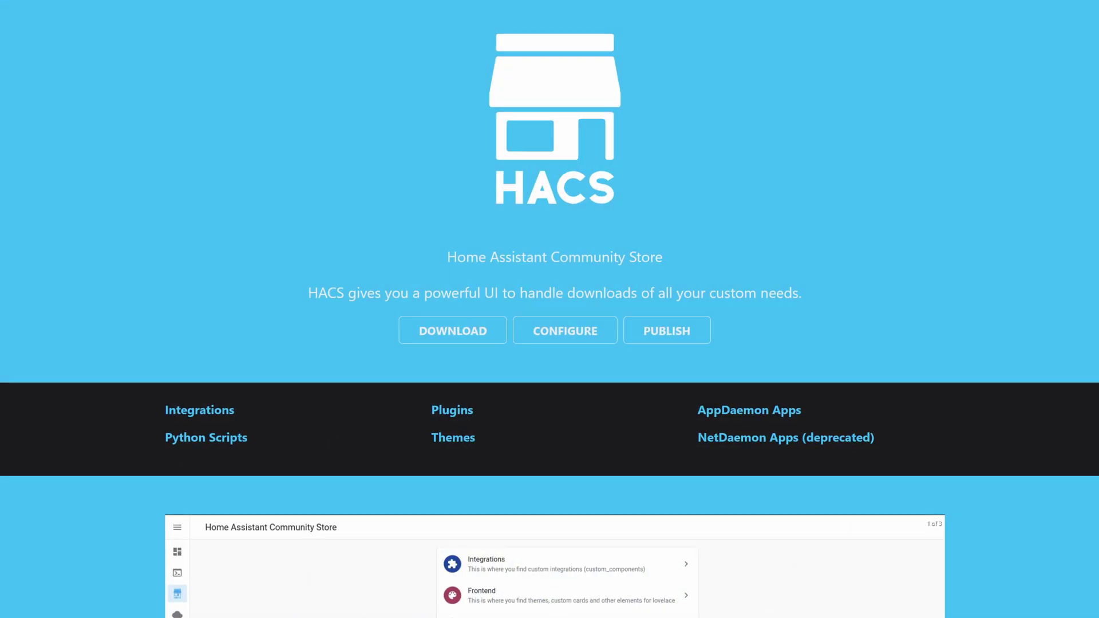
scroll(549, 309, down, 6)
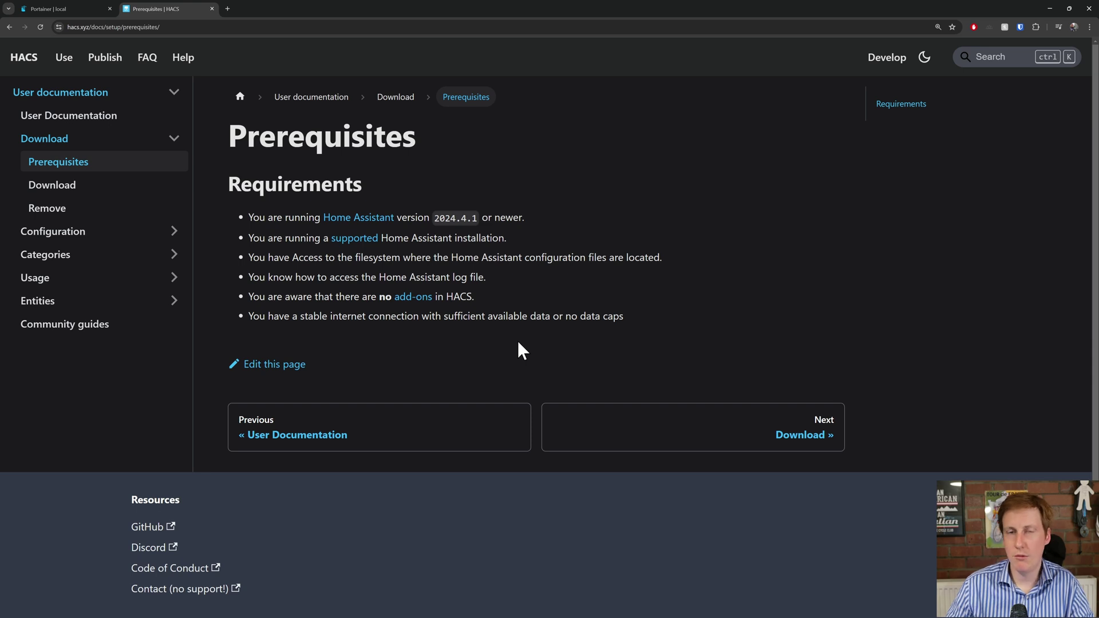
click(790, 435)
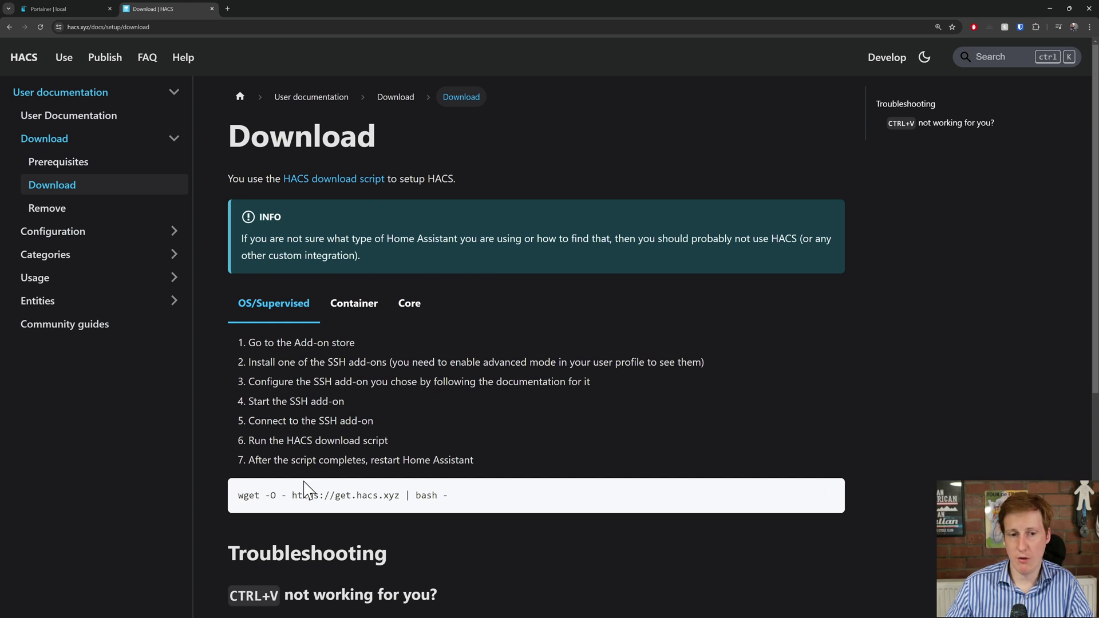
drag(238, 497, 466, 510)
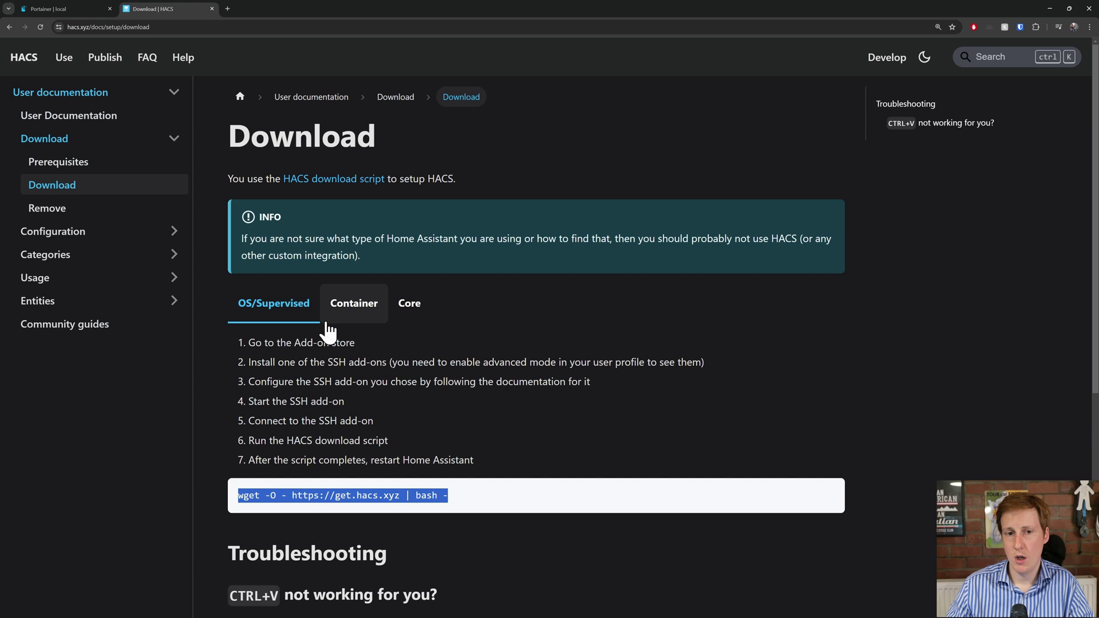
click(357, 313)
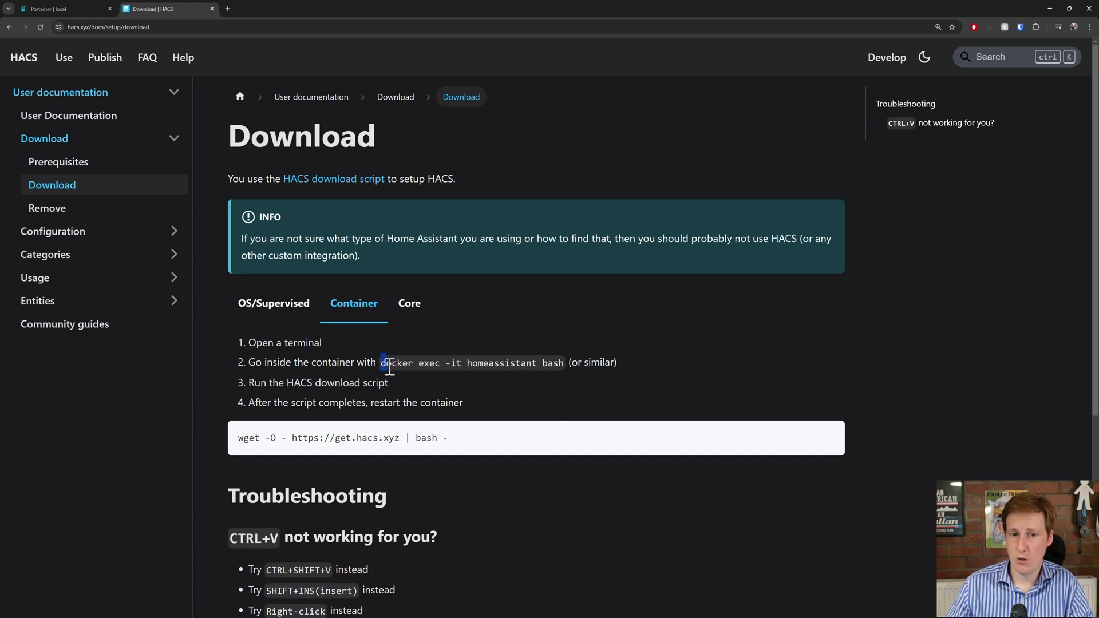
drag(389, 366, 516, 373)
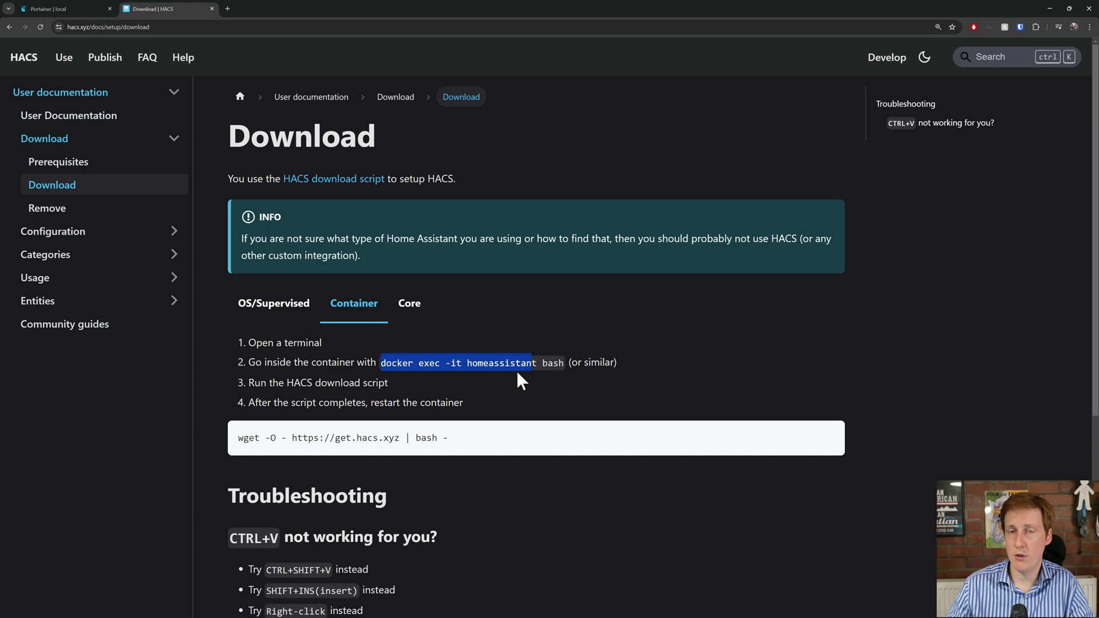
click(516, 378)
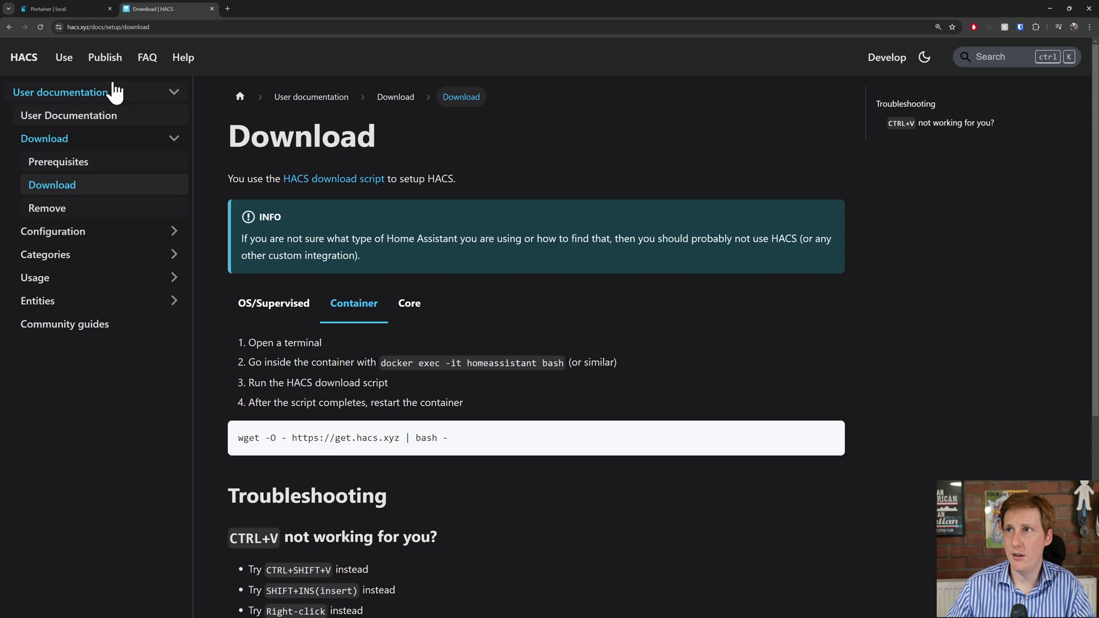
click(68, 12)
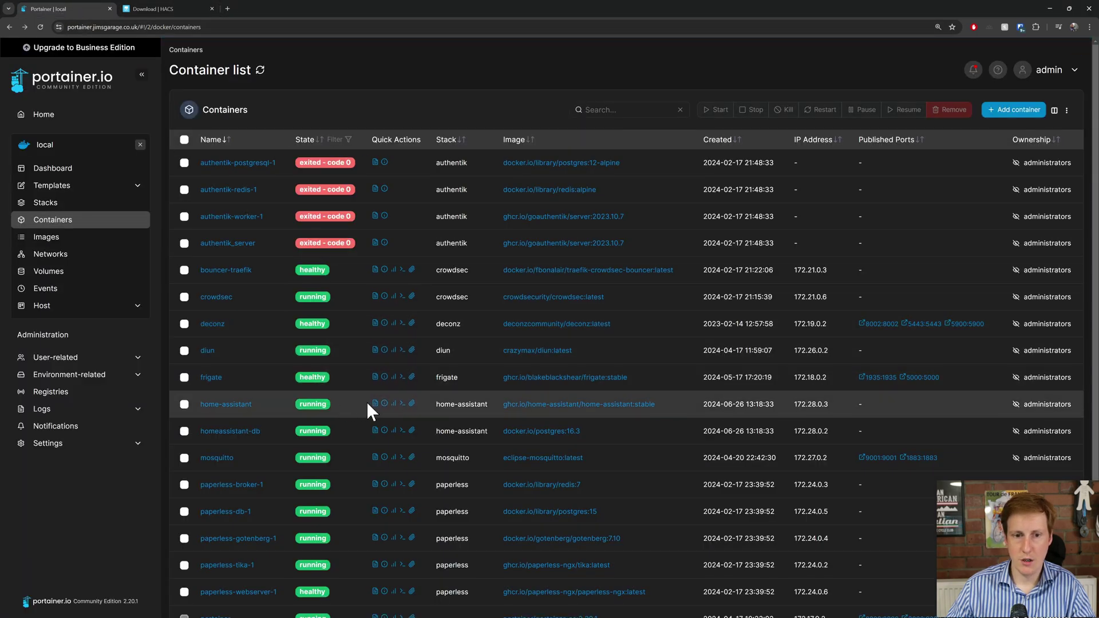
key(ctrl+plus)
key(ctrl+plus)
key(ctrl+plus)
scroll(562, 441, down, 4)
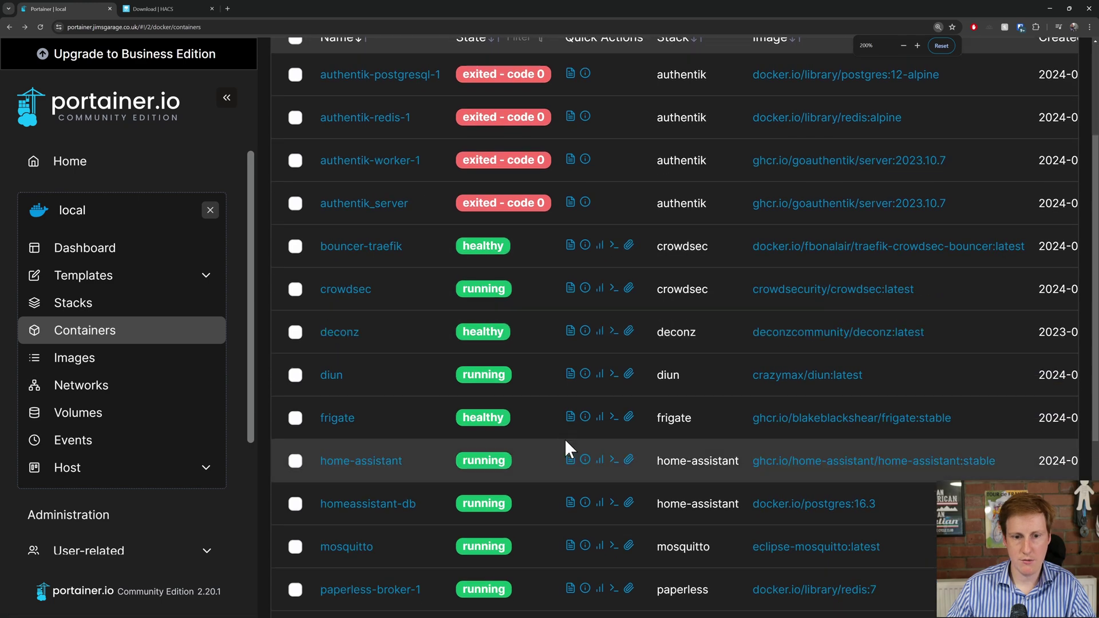
click(614, 375)
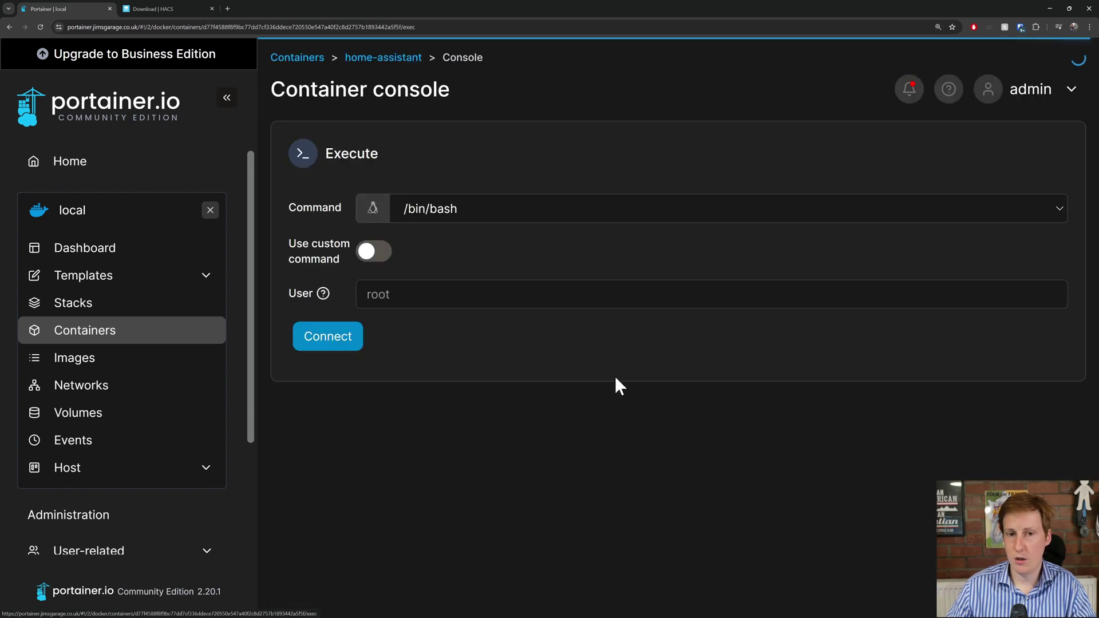
click(483, 213)
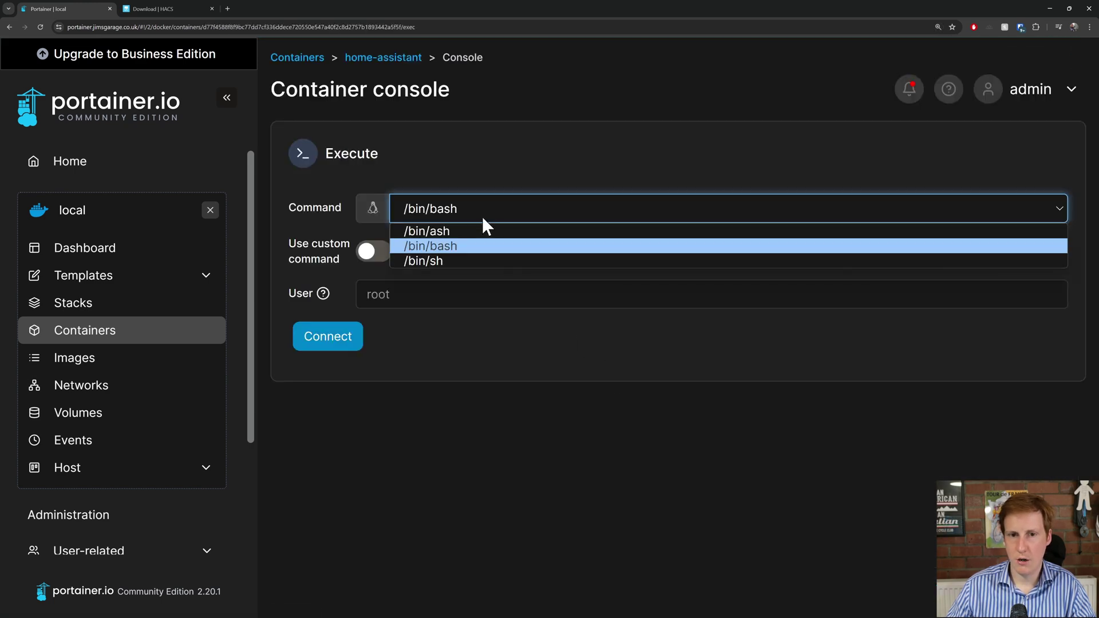
click(456, 260)
click(342, 340)
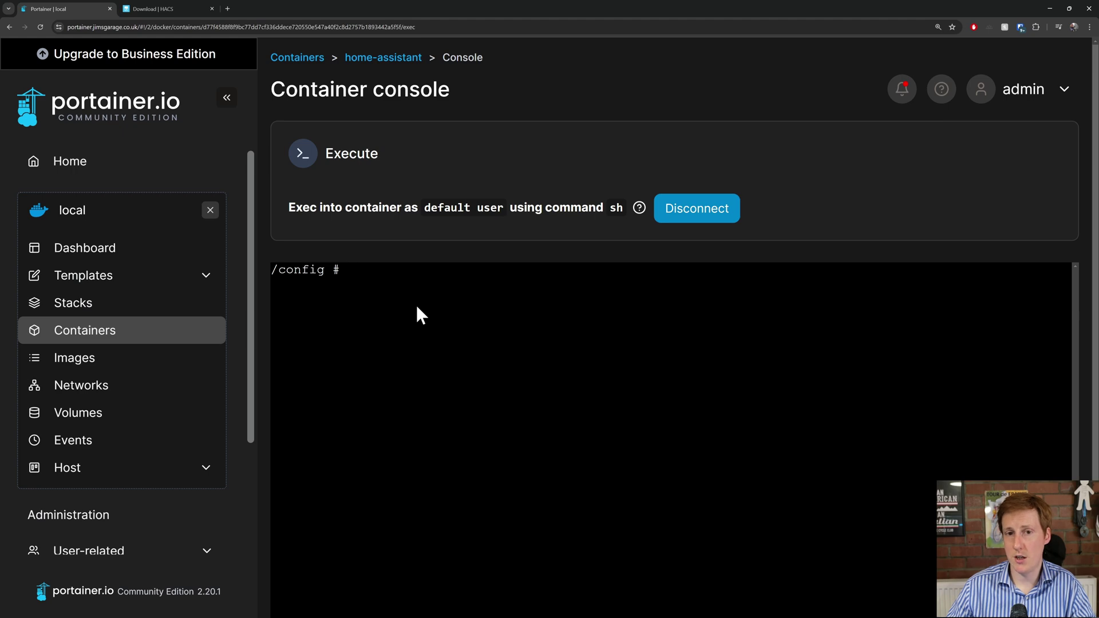
click(668, 226)
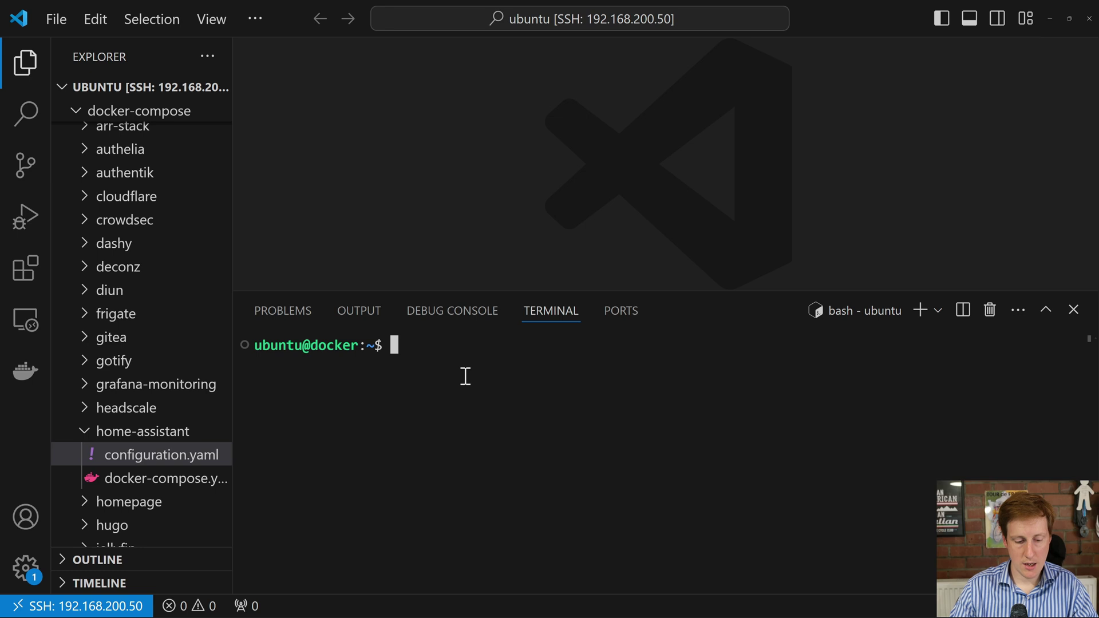
text(sudo)
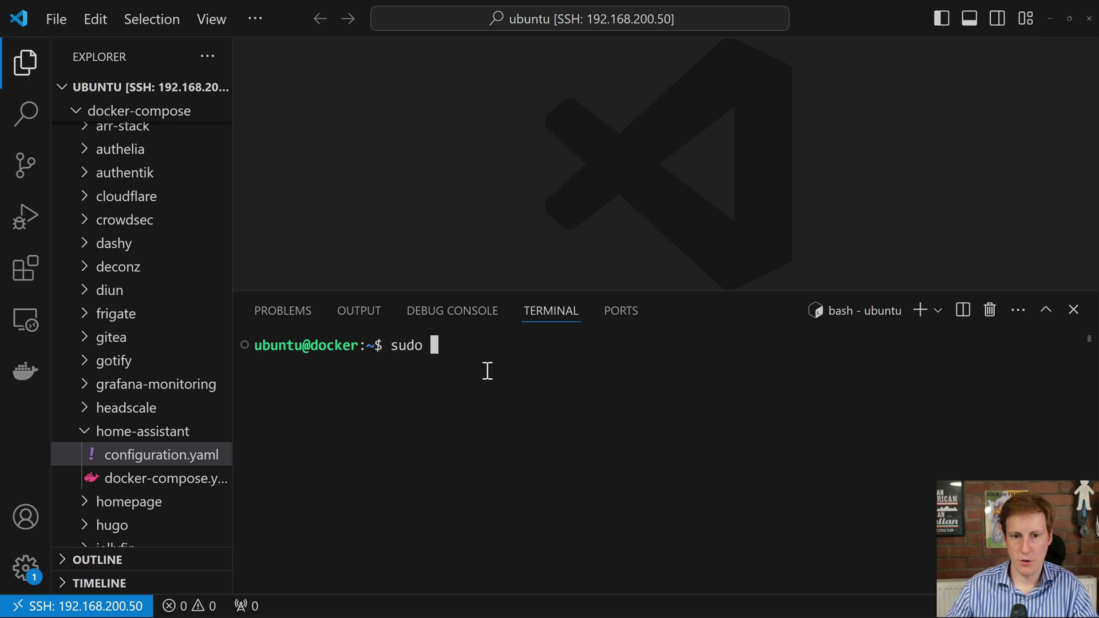
key(ctrl+v)
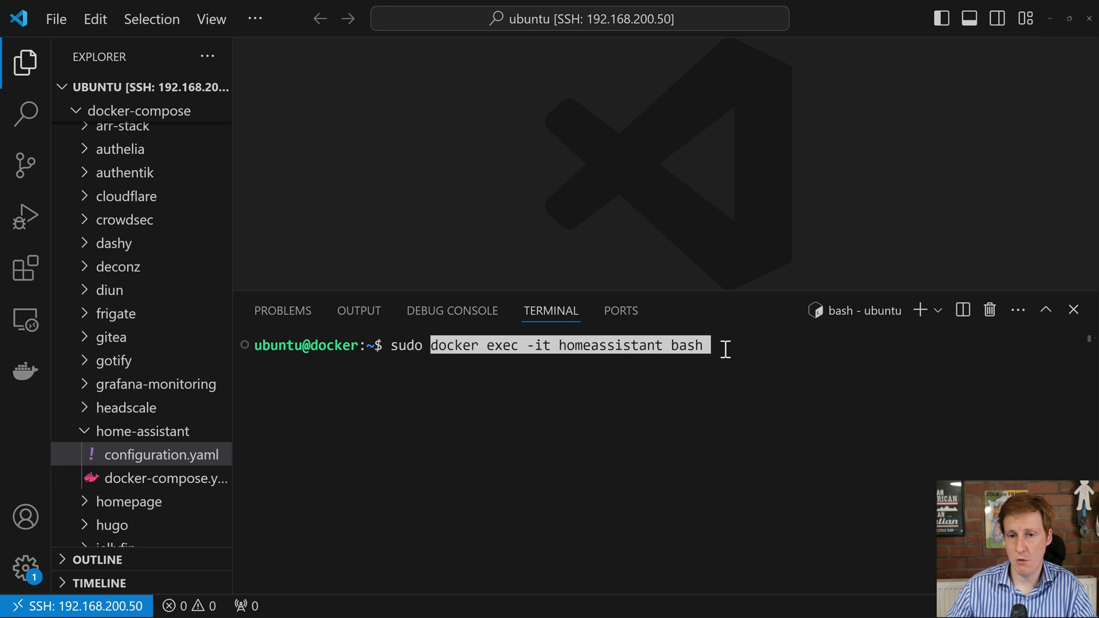
key(Left)
key(Left)
key(Left)
key(Left)
key(Left)
key(Left)
key(Left)
key(Left)
key(Left)
key(Left)
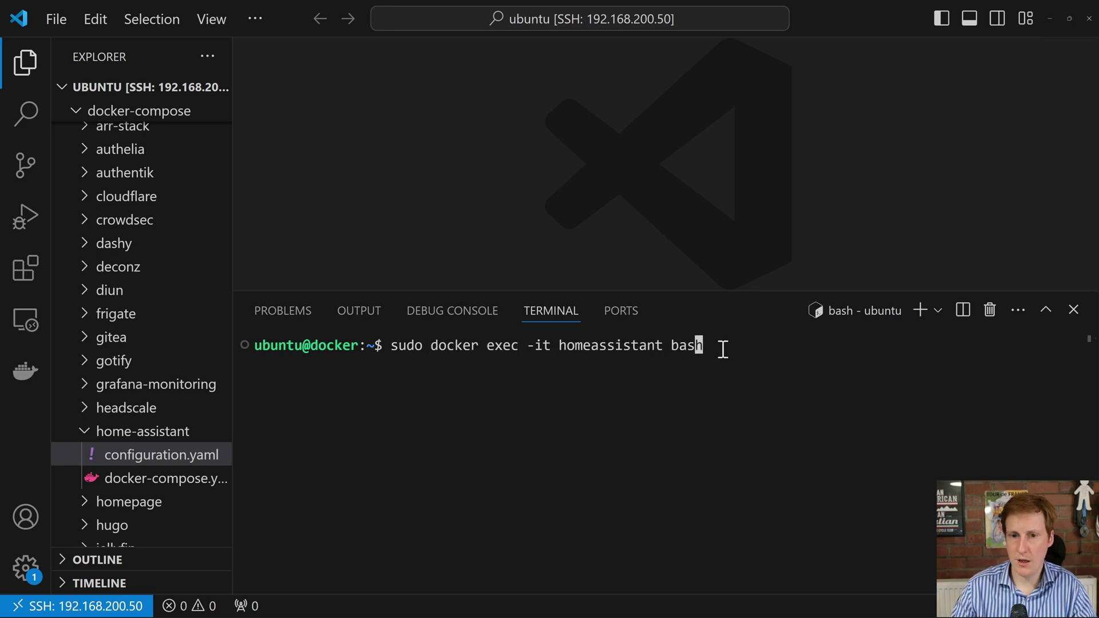
key(Left)
key(Left)
key(Left)
key(Left)
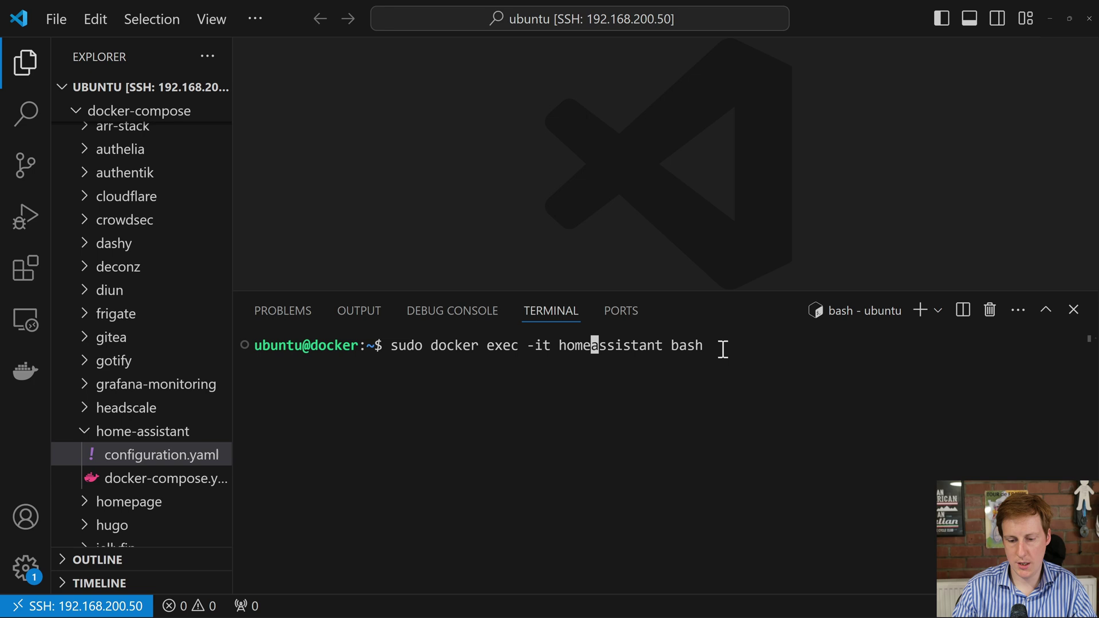
text(-)
key(End)
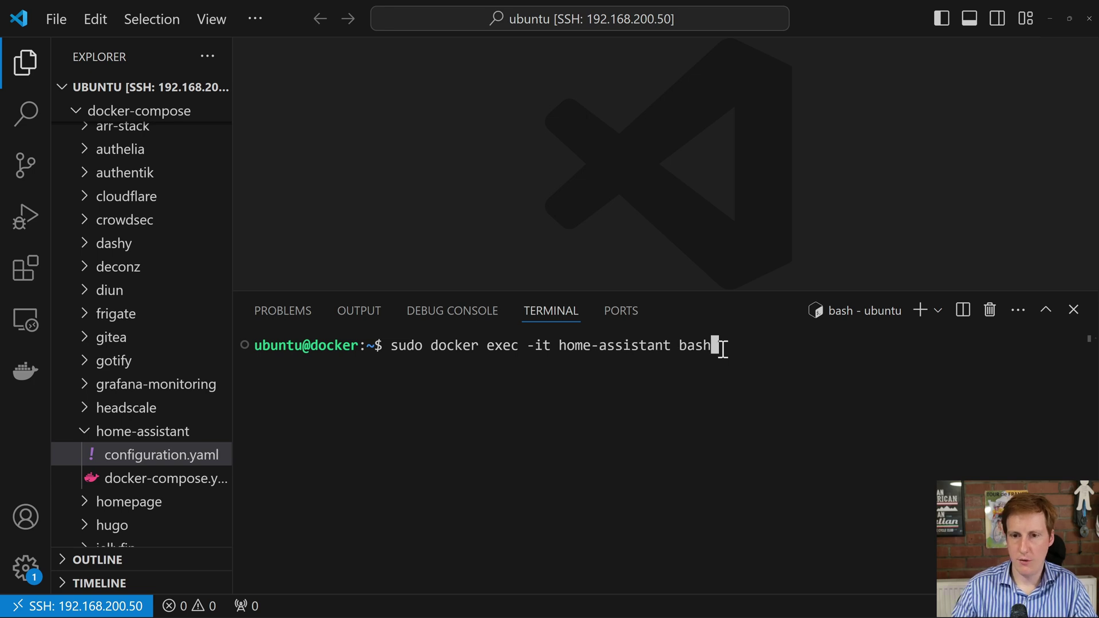
key(Return)
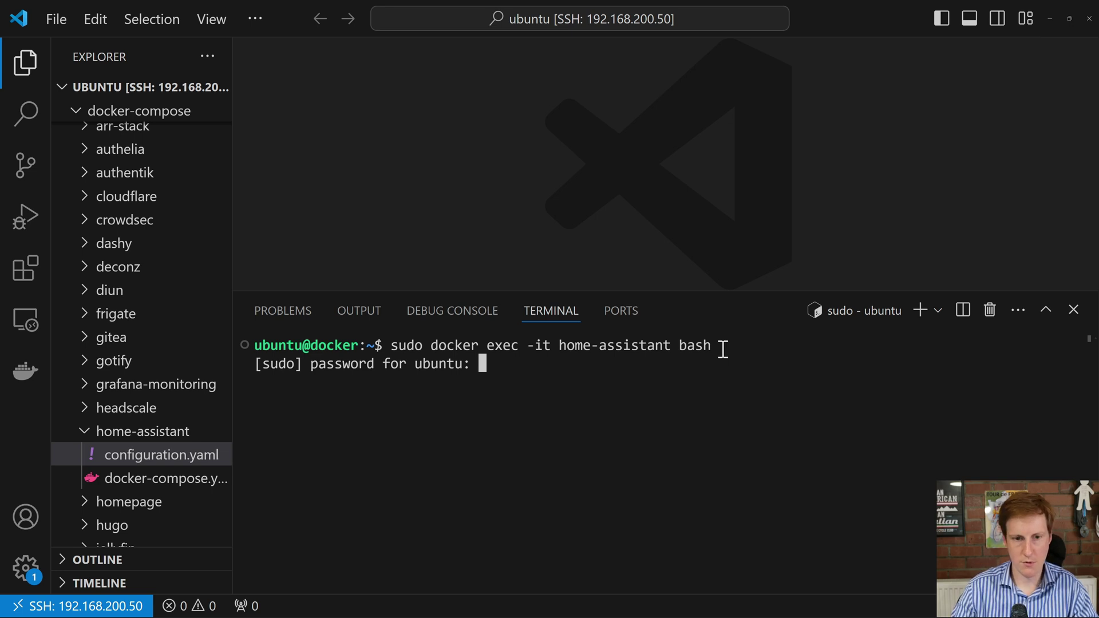
key(Return)
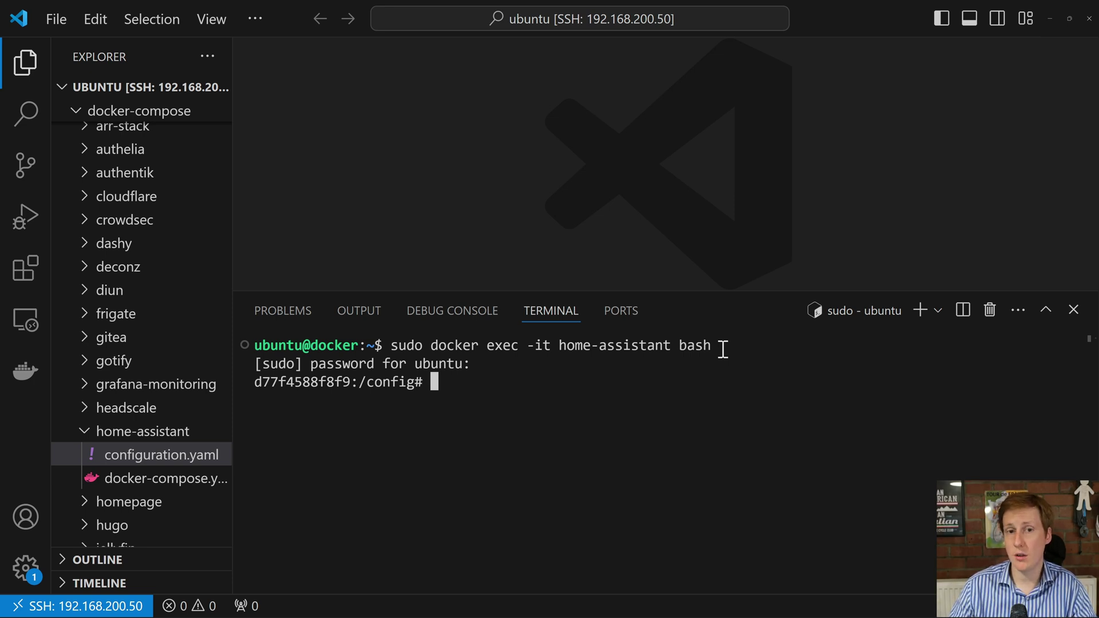
text(ls)
key(Return)
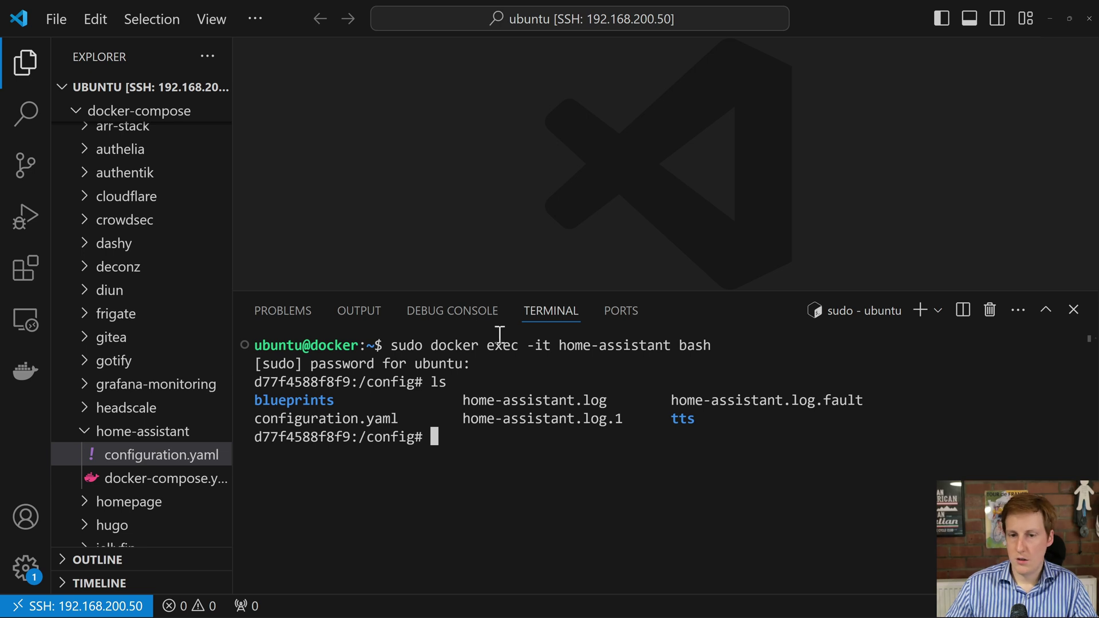
drag(466, 291, 477, 46)
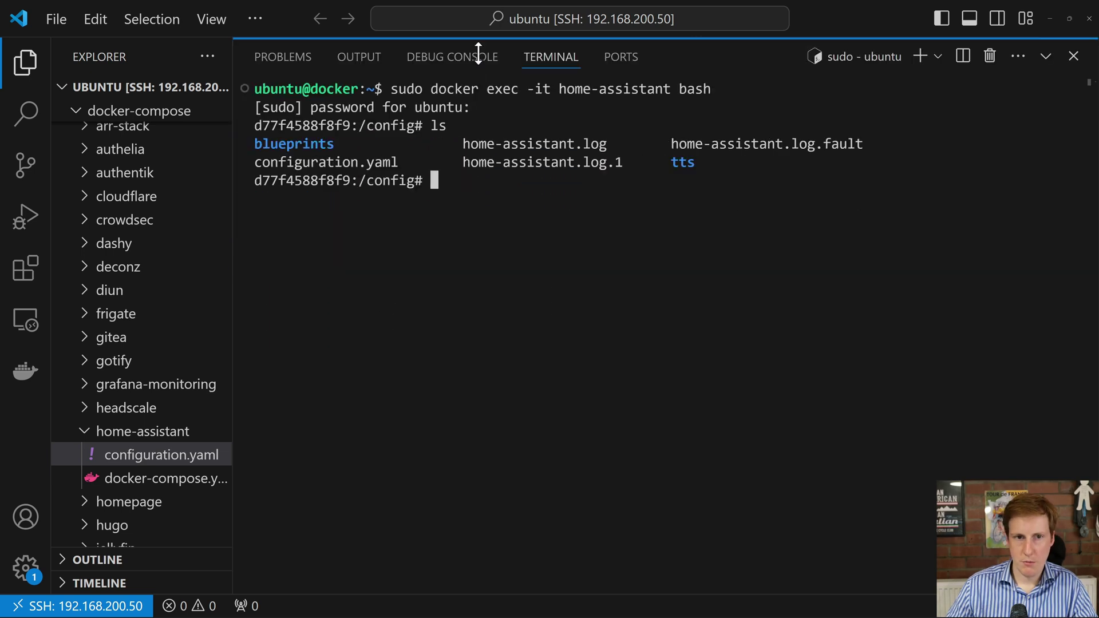
text(wget -O - https://get.hacs.xyz | bash -)
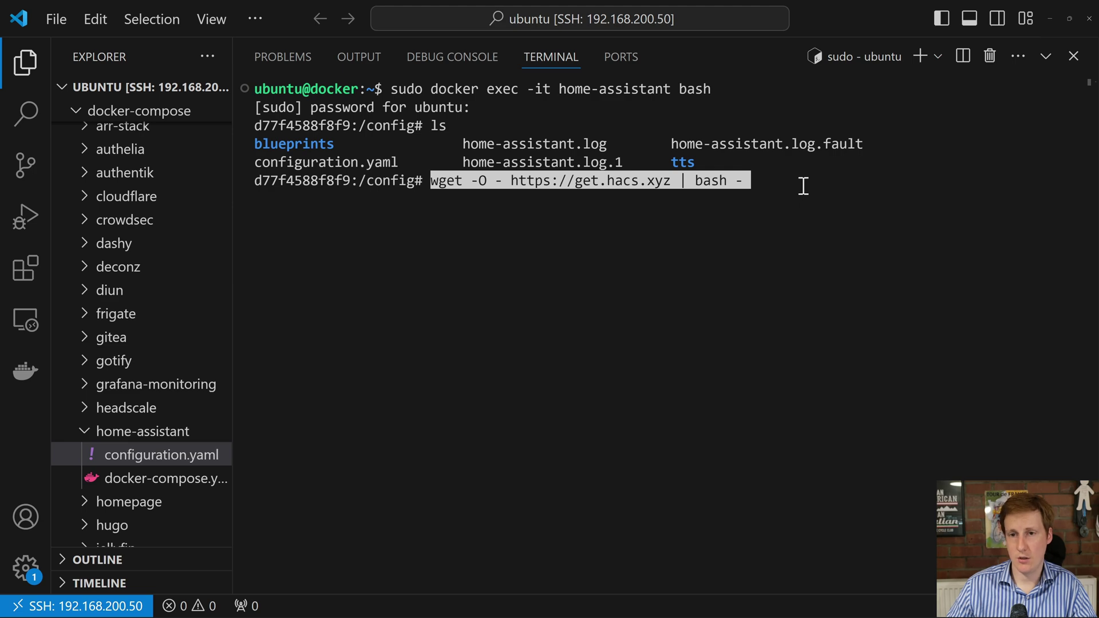
key(End)
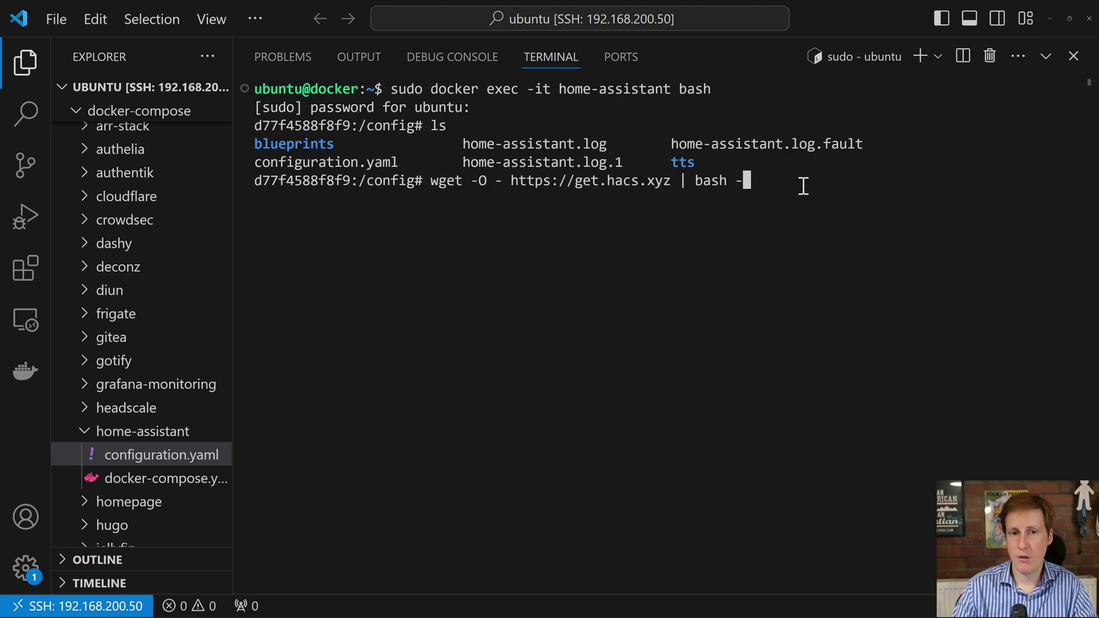
key(Return)
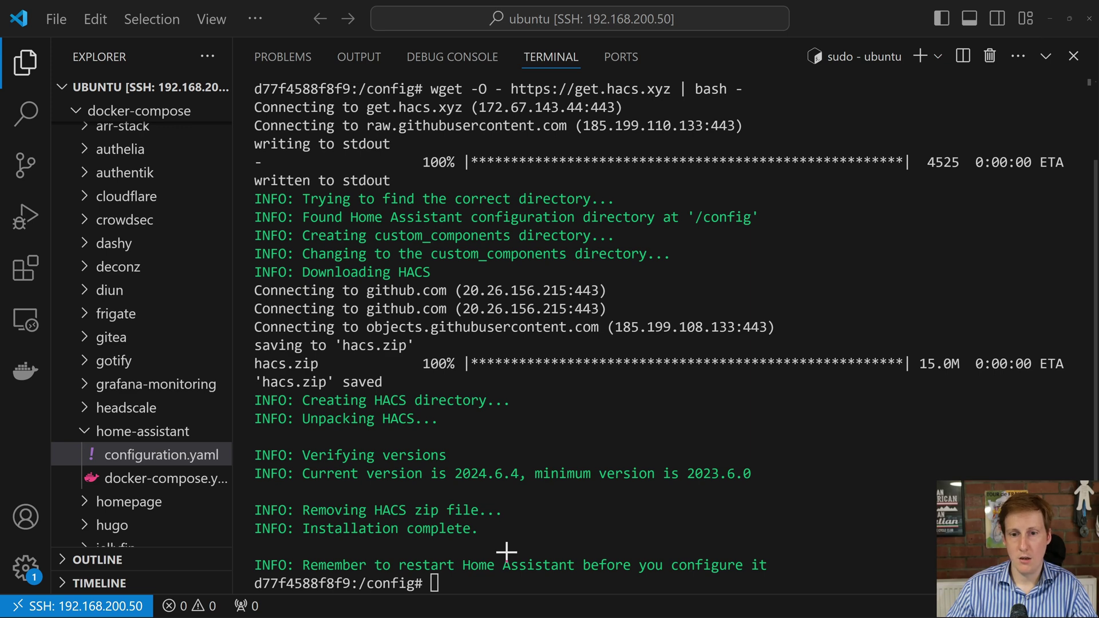
click(503, 512)
text(exit)
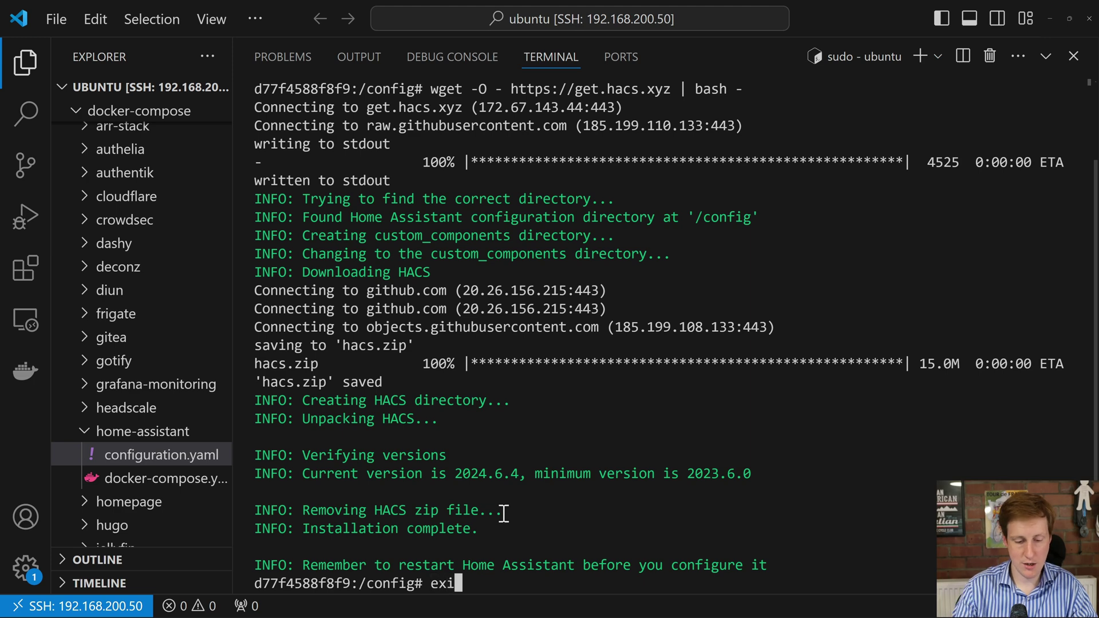
key(Return)
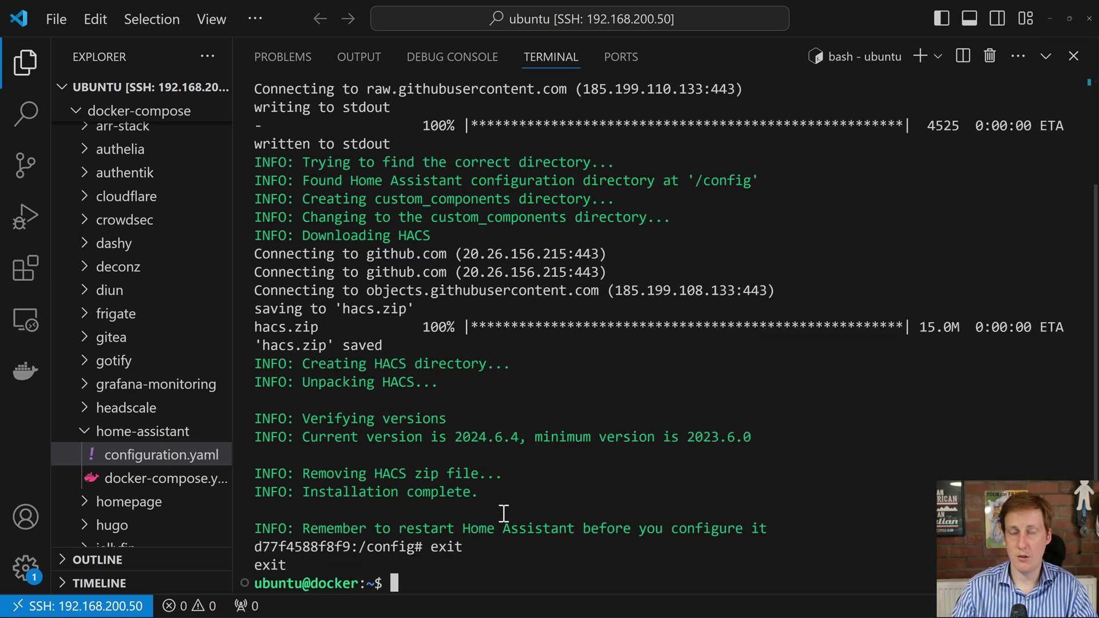
text(sudo docker )
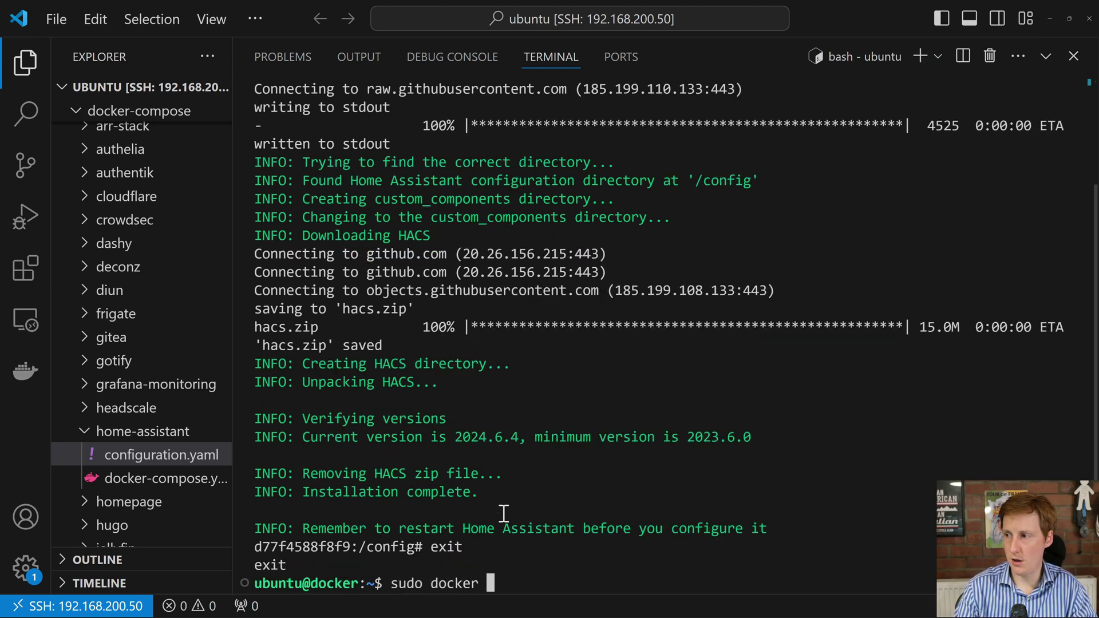
text(restart home-assos)
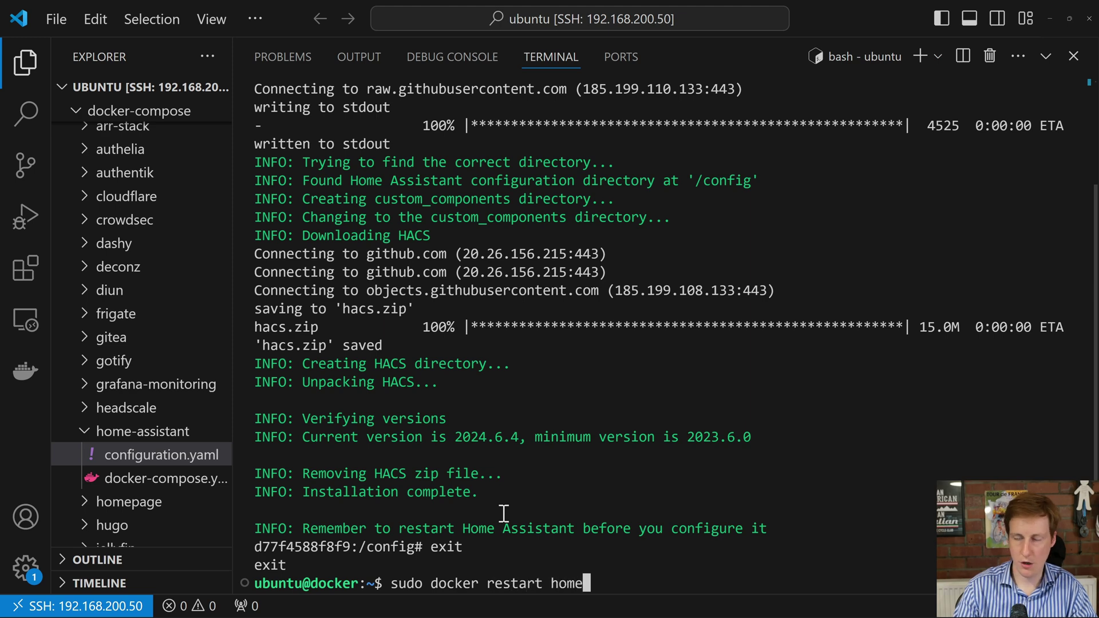
key(BackSpace)
key(BackSpace)
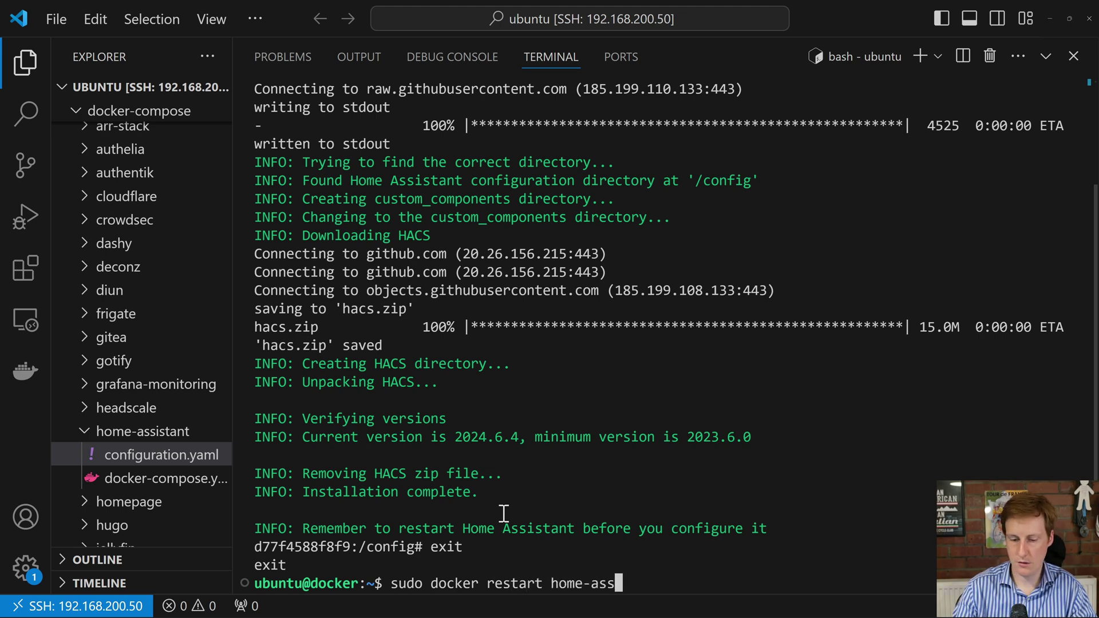
text(istant)
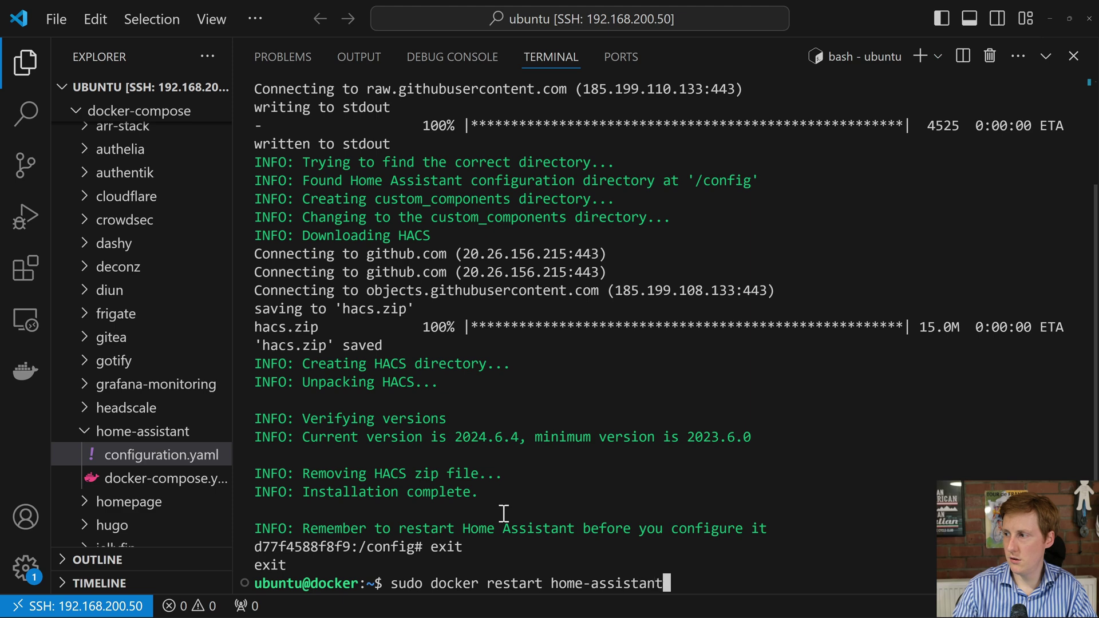
key(Return)
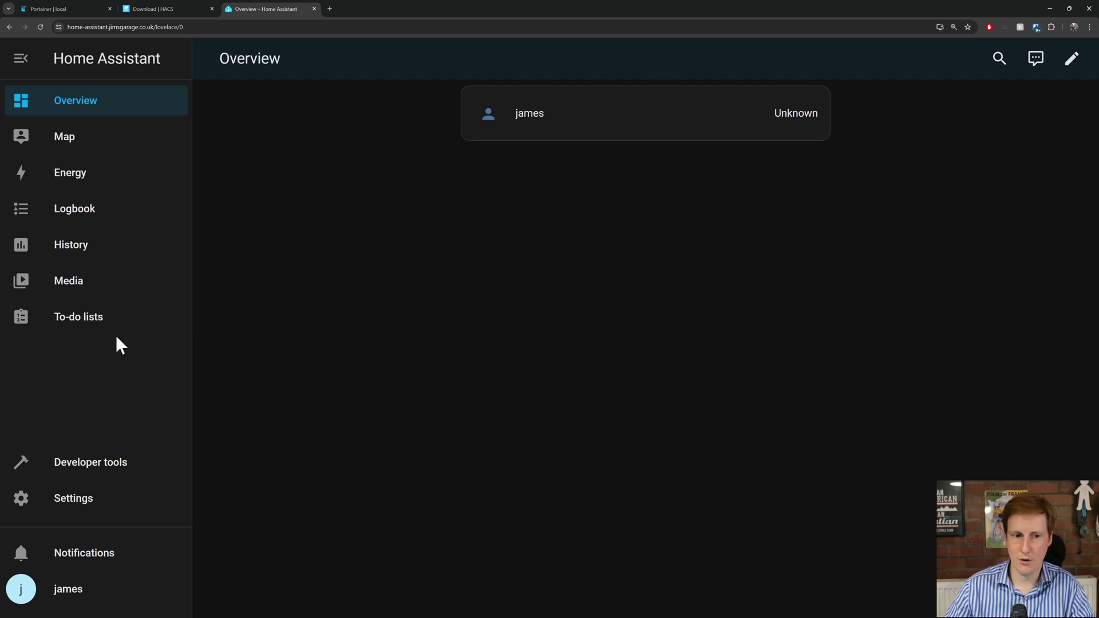
click(90, 501)
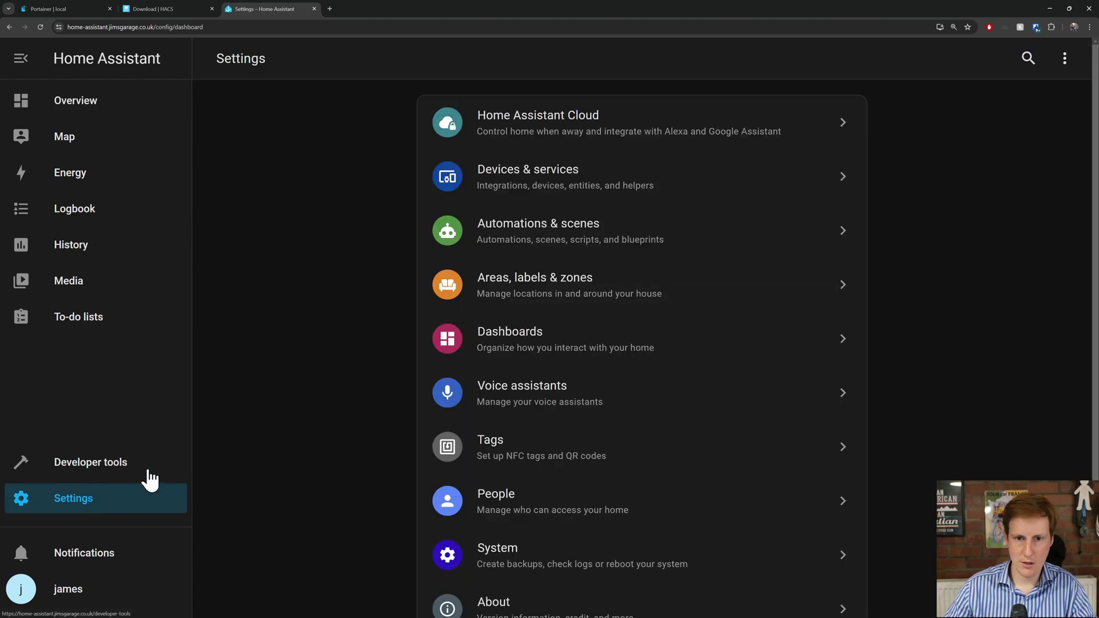
click(545, 189)
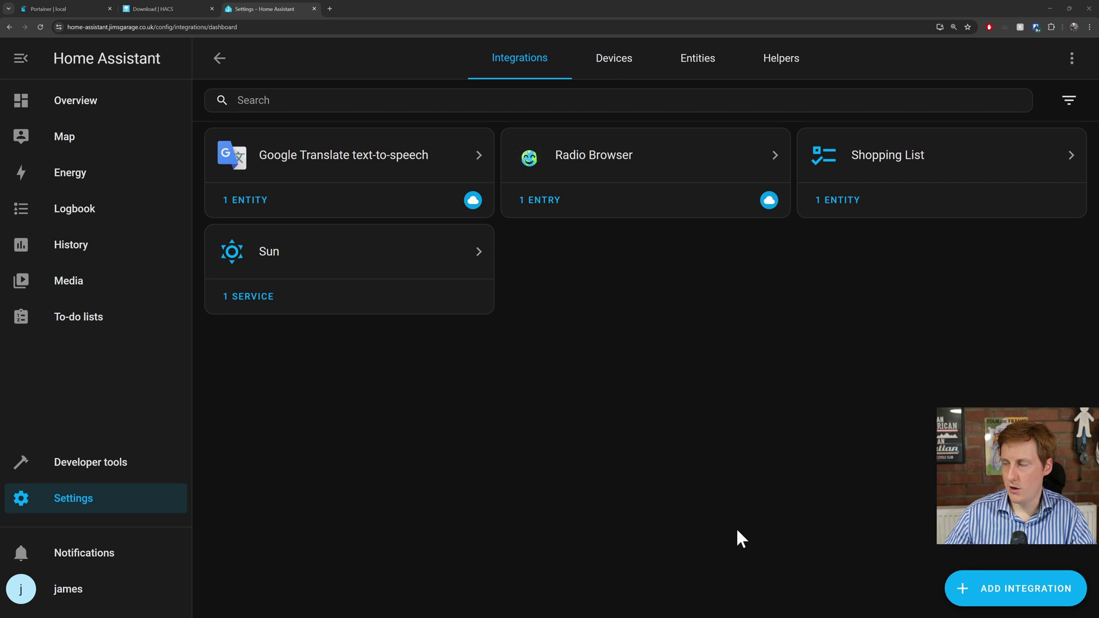
click(1001, 592)
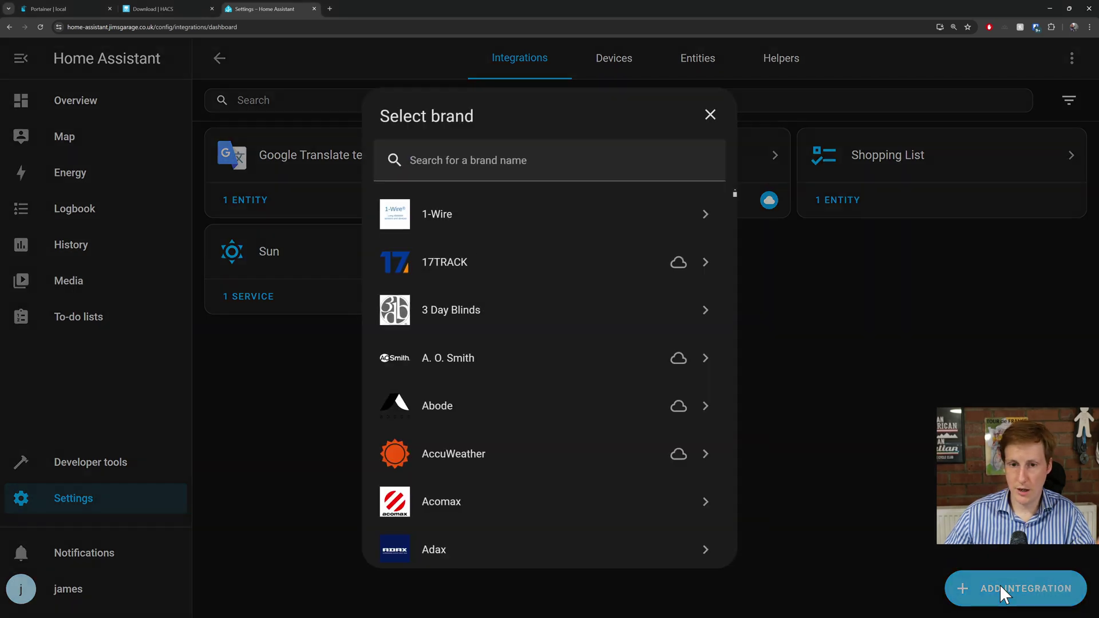
text(hac)
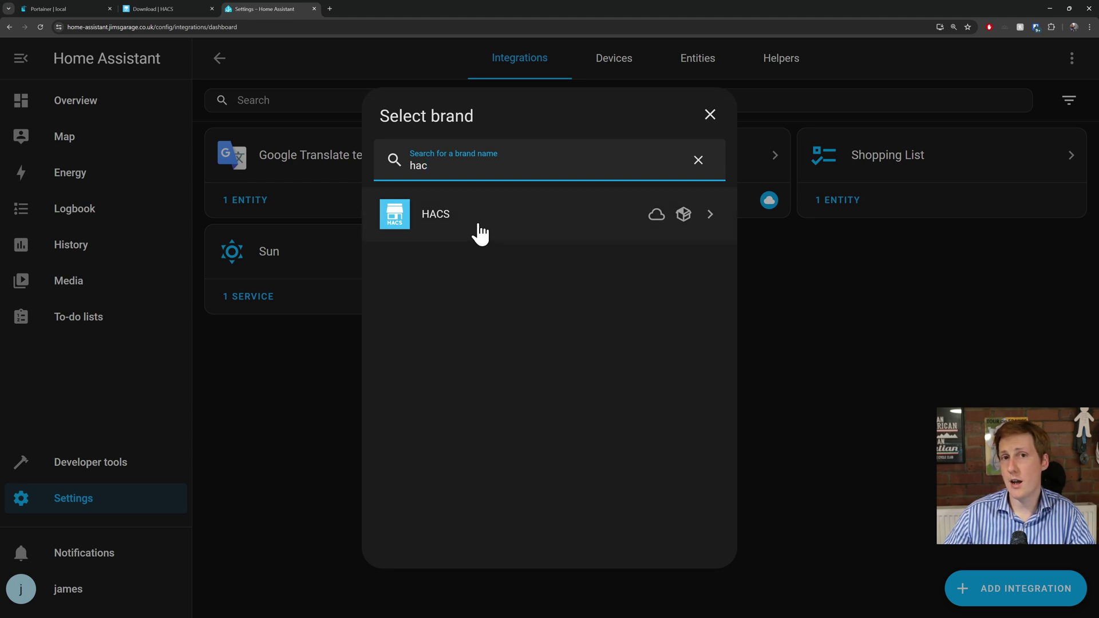
click(548, 217)
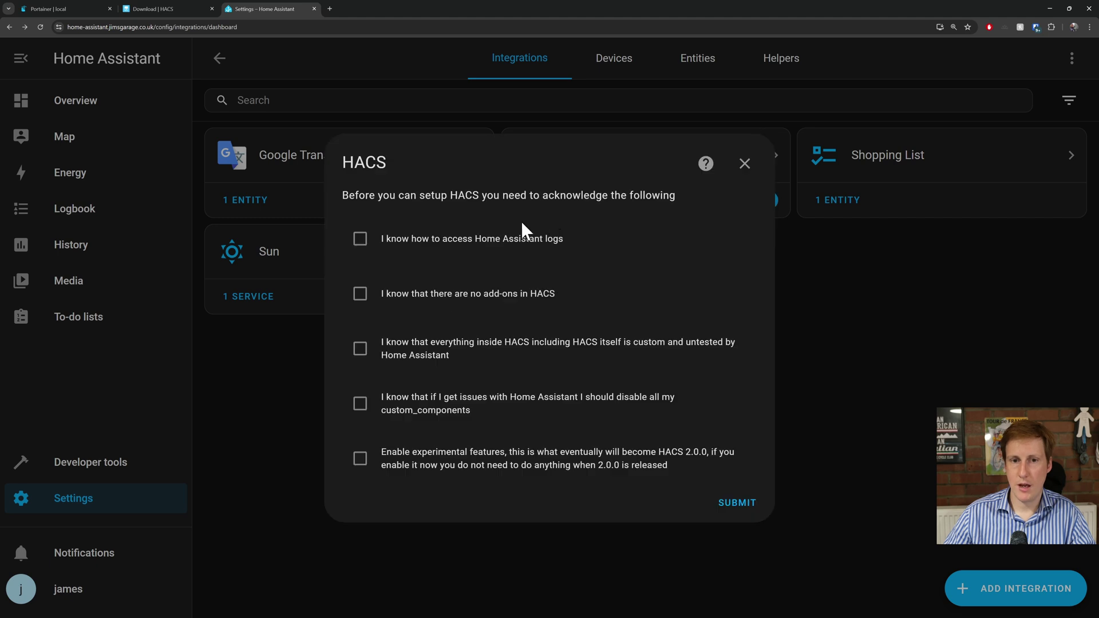
click(455, 239)
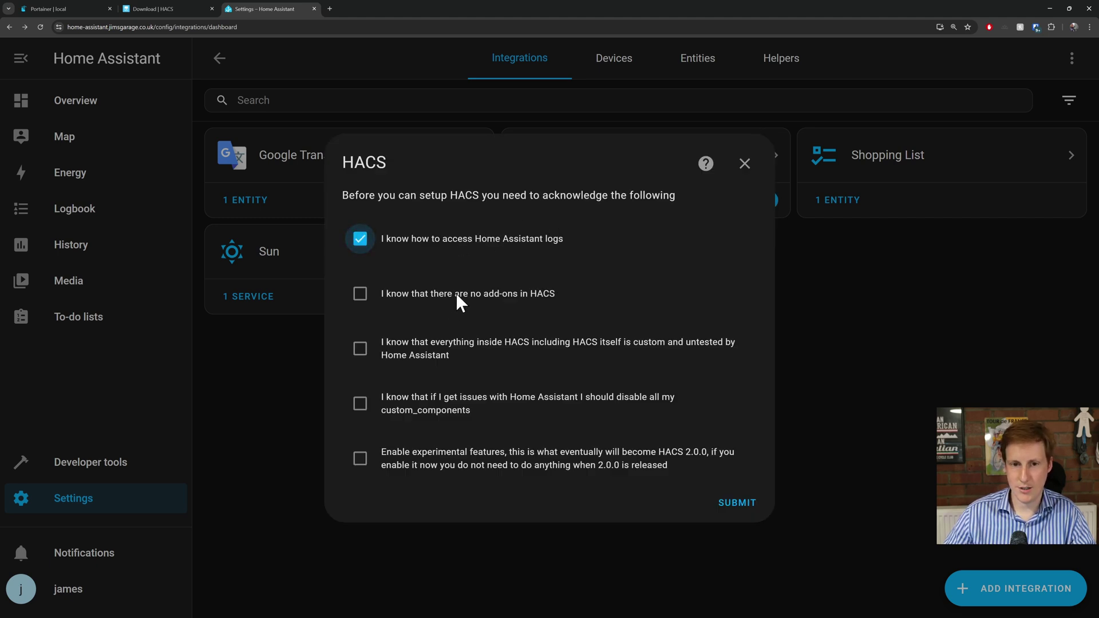
click(456, 295)
click(440, 346)
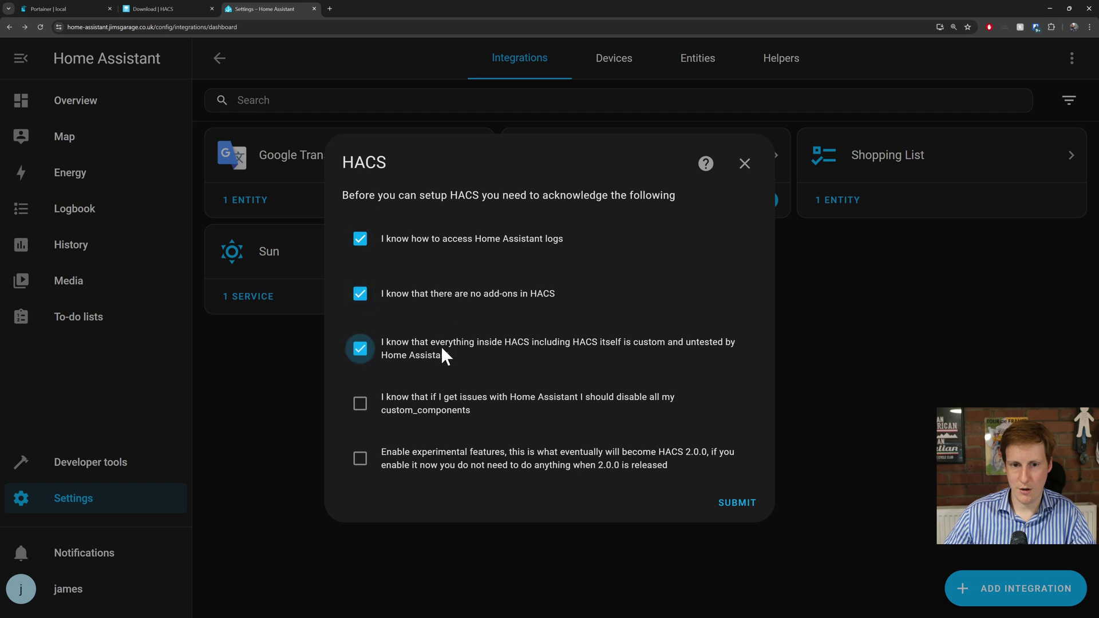
click(430, 406)
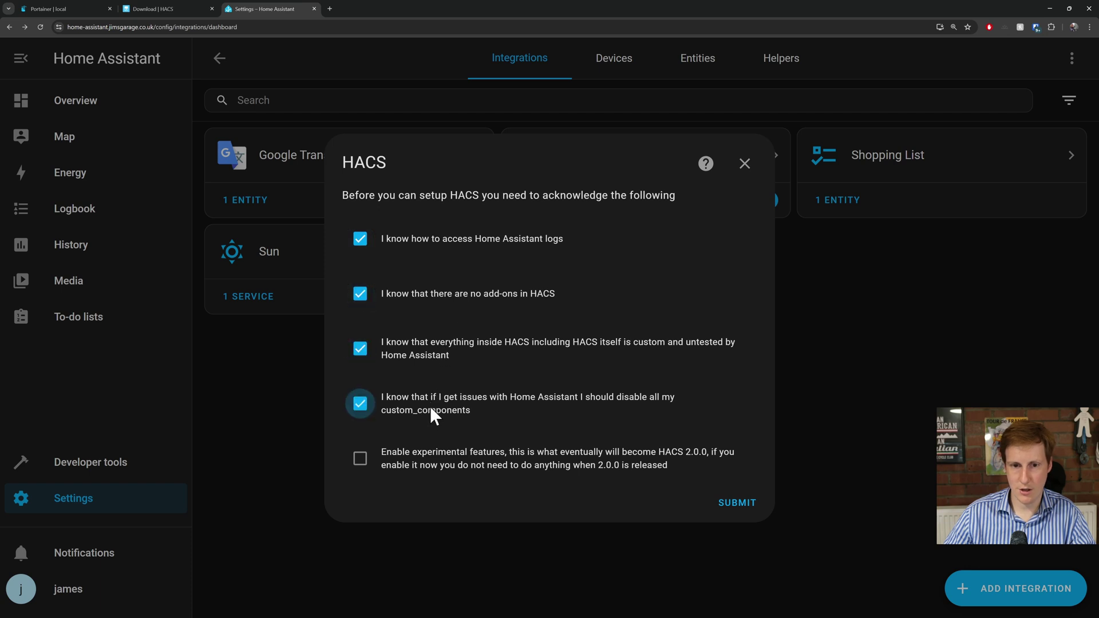
click(424, 461)
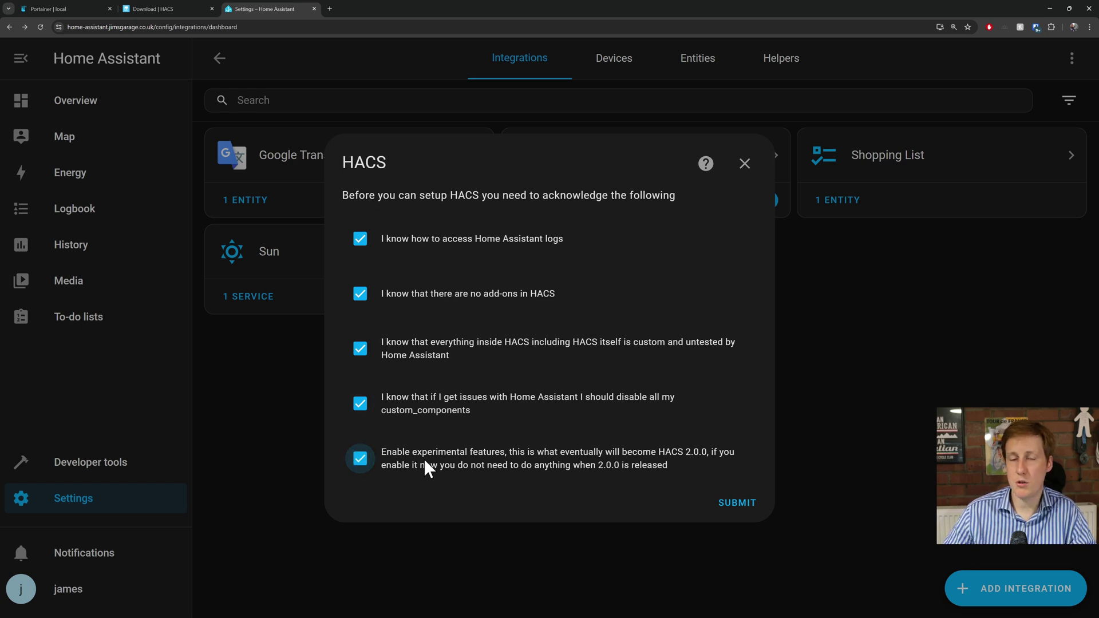
click(732, 504)
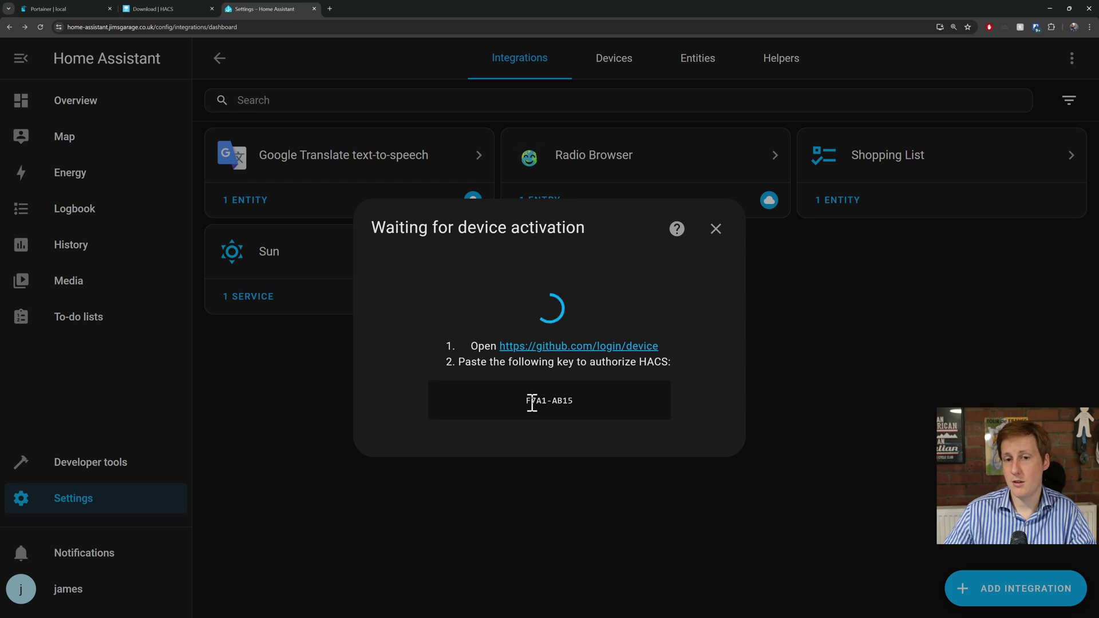
click(575, 347)
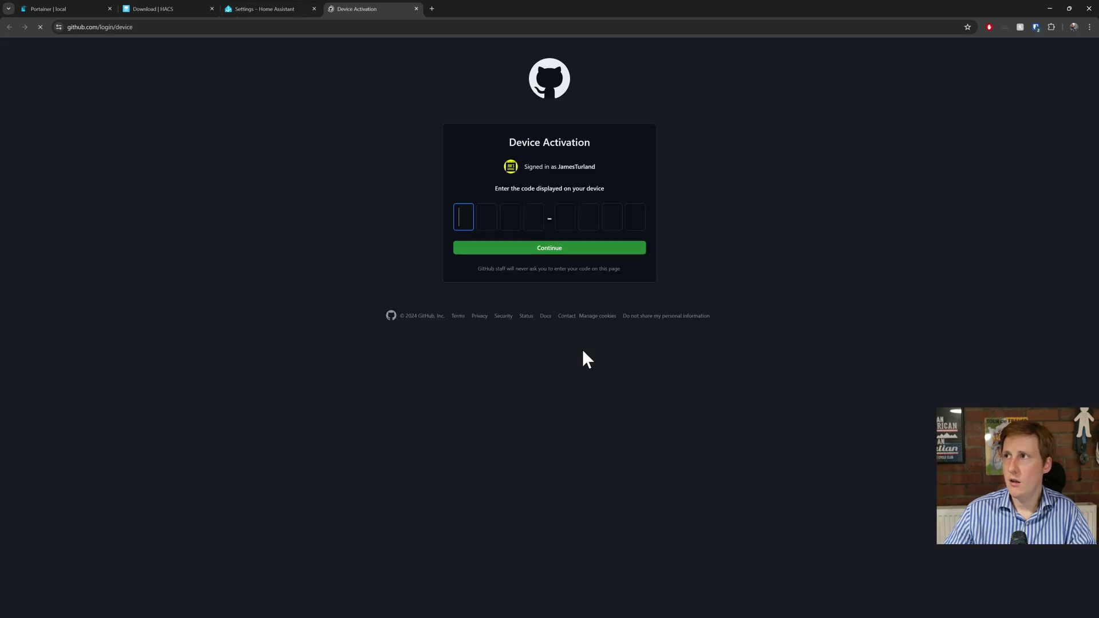
click(467, 218)
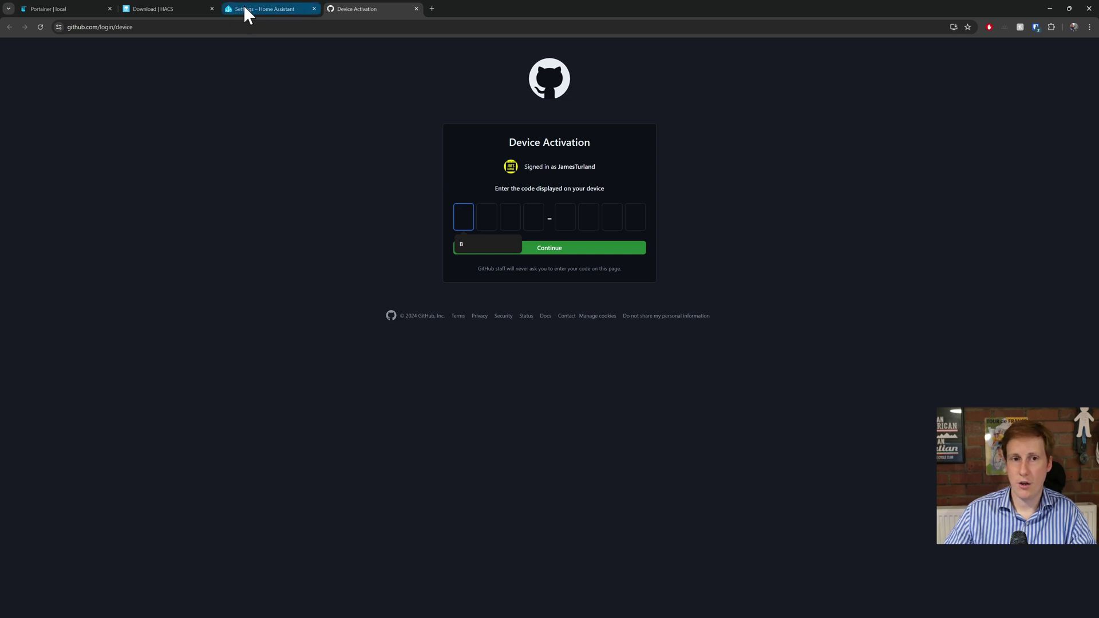
click(246, 8)
click(347, 12)
text(F7A1-)
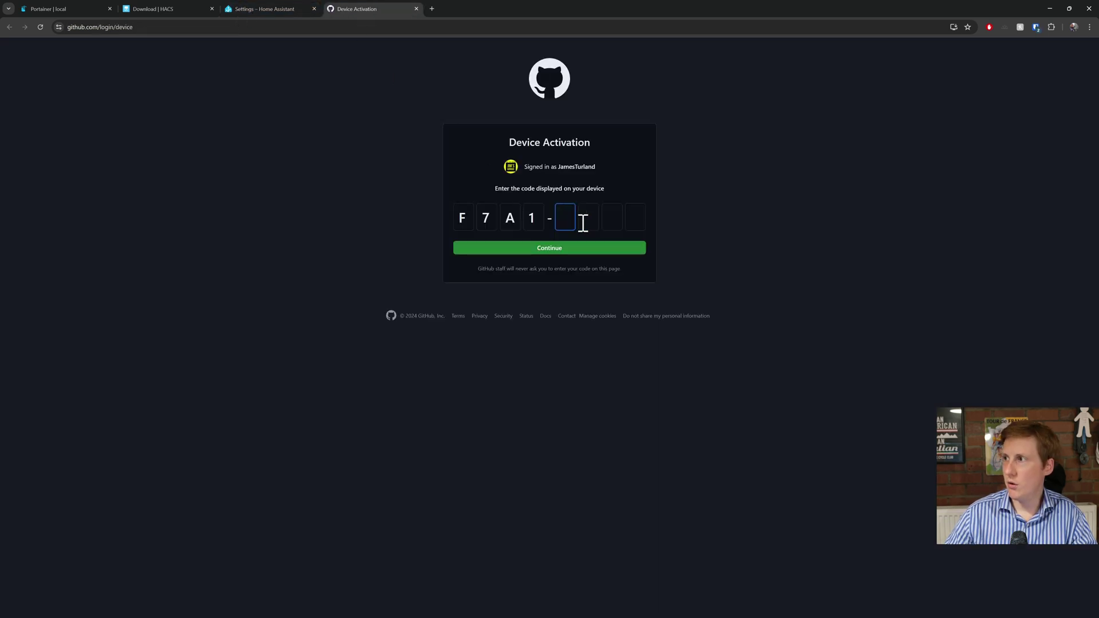
click(571, 219)
text(AB15)
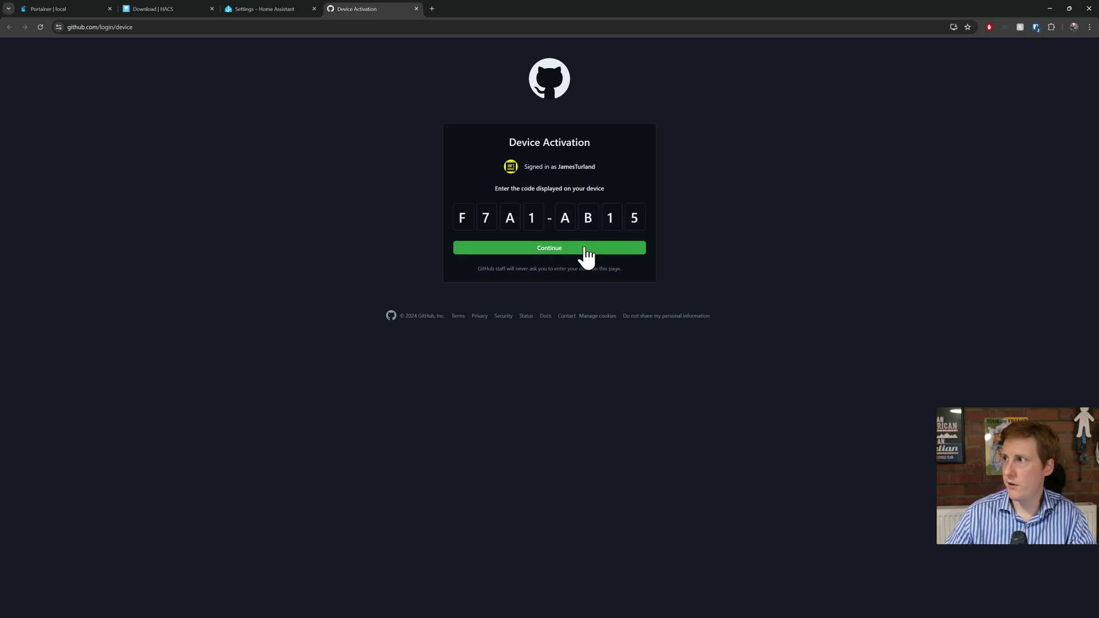
click(583, 245)
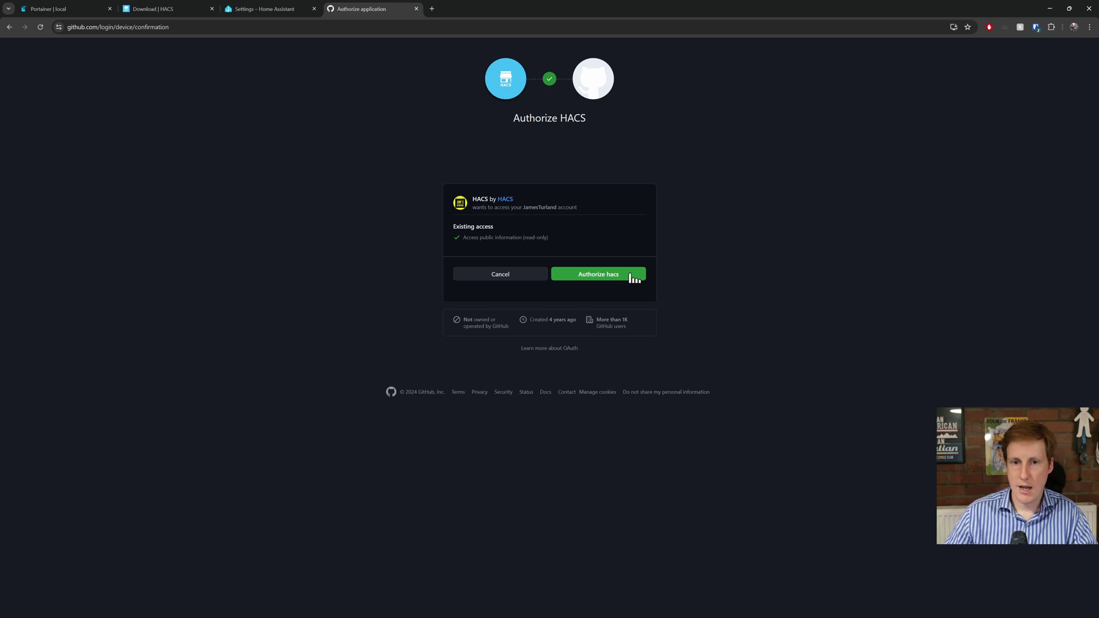
click(631, 276)
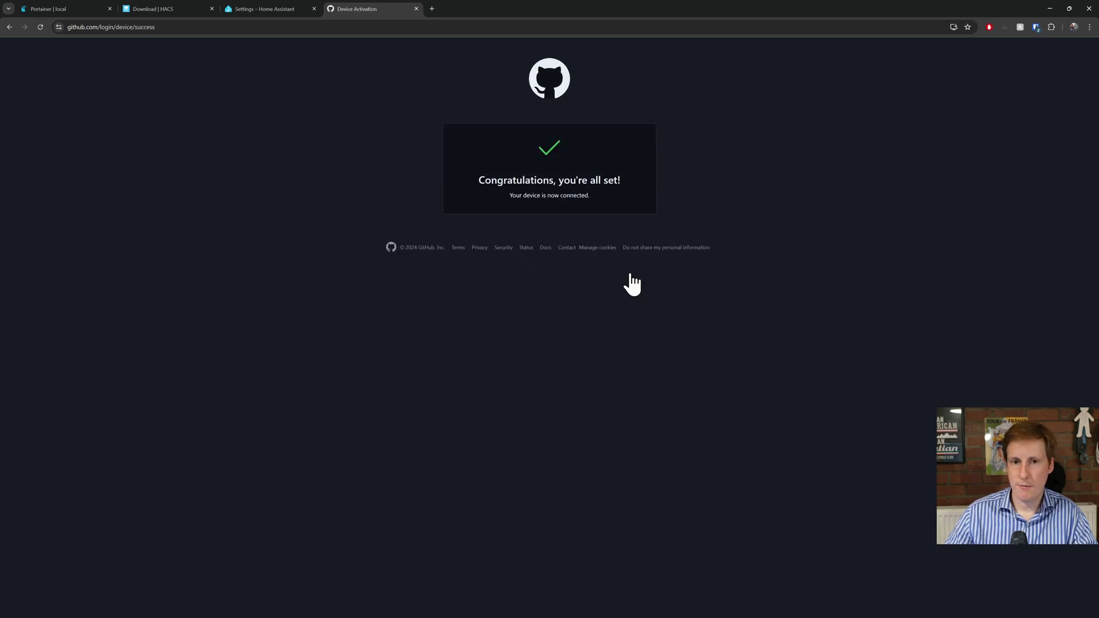
click(277, 14)
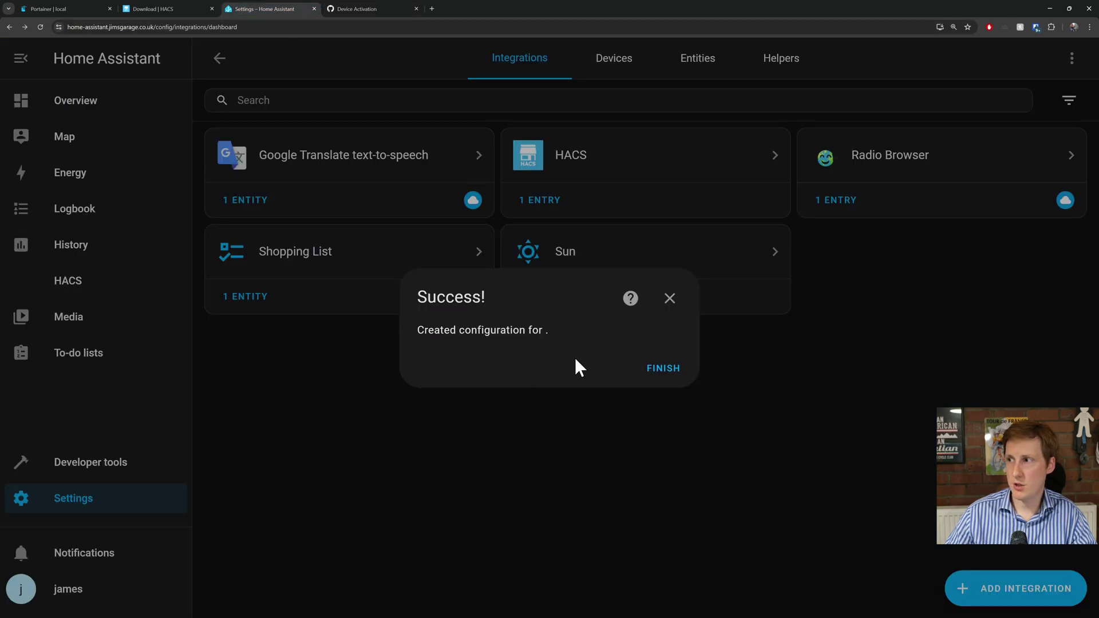
Dismiss the HACS setup Success dialog and open HACS from the sidebar.
click(662, 369)
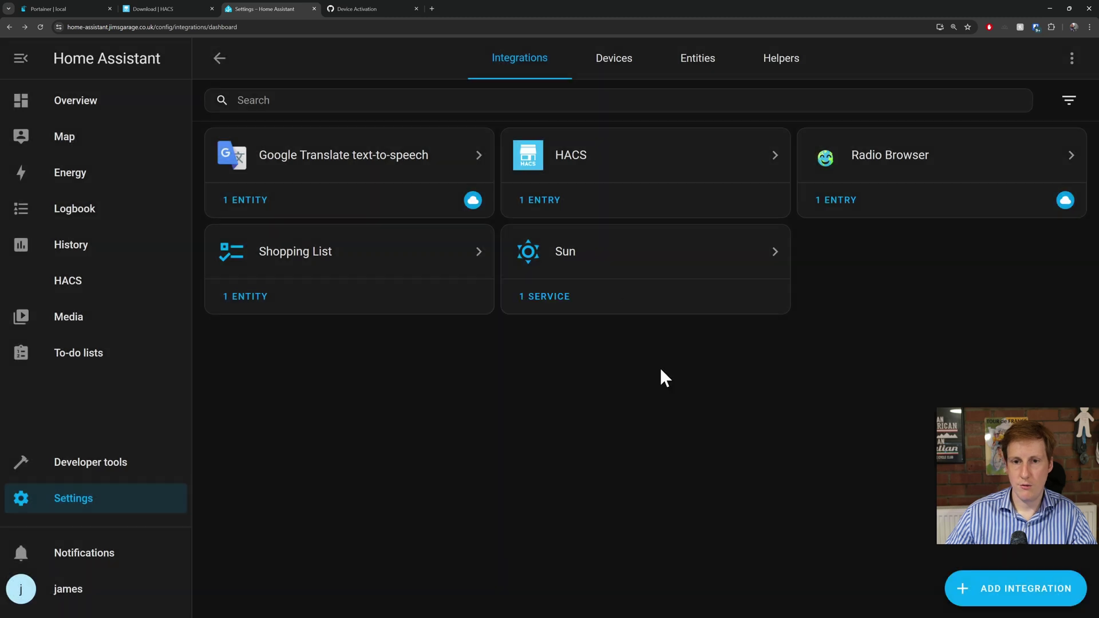
click(73, 286)
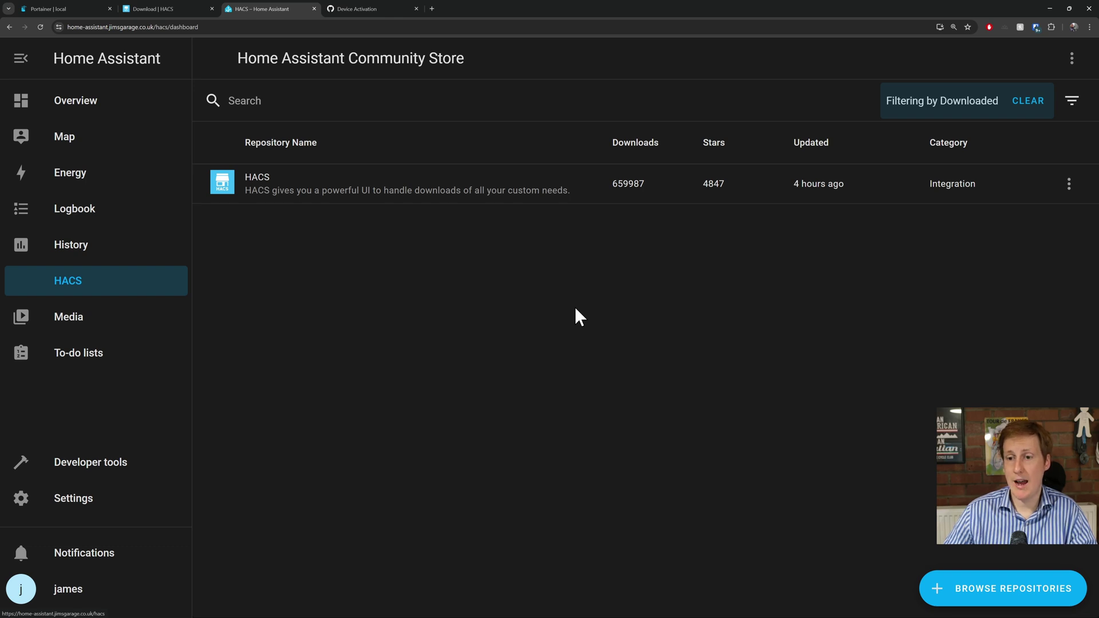
Review the HACS repository details, then return to the Downloaded repositories list.
click(449, 192)
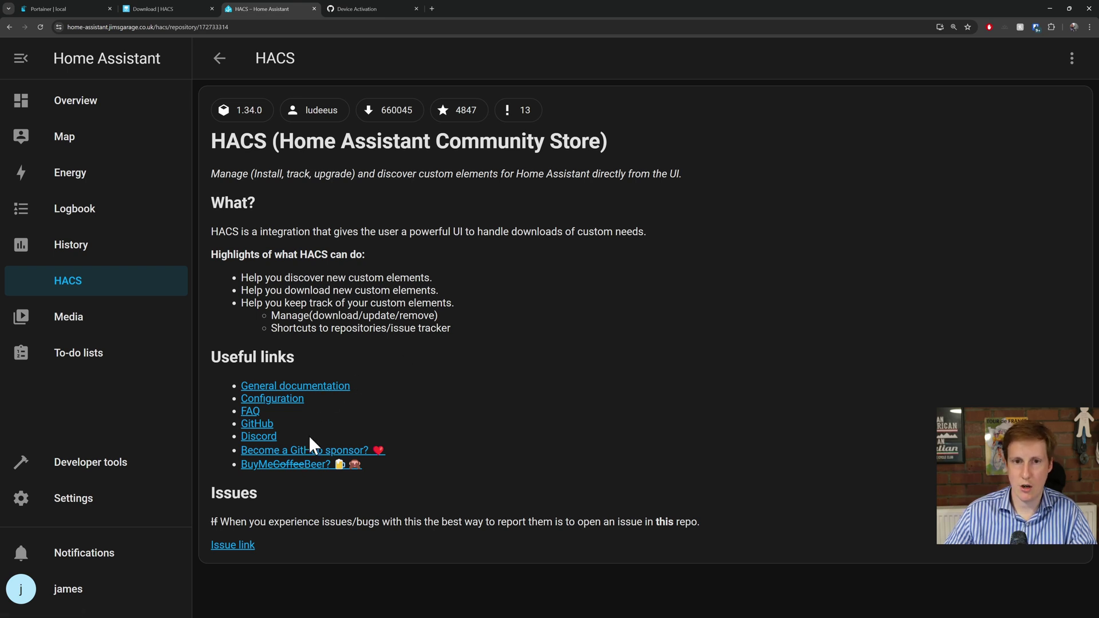
click(220, 59)
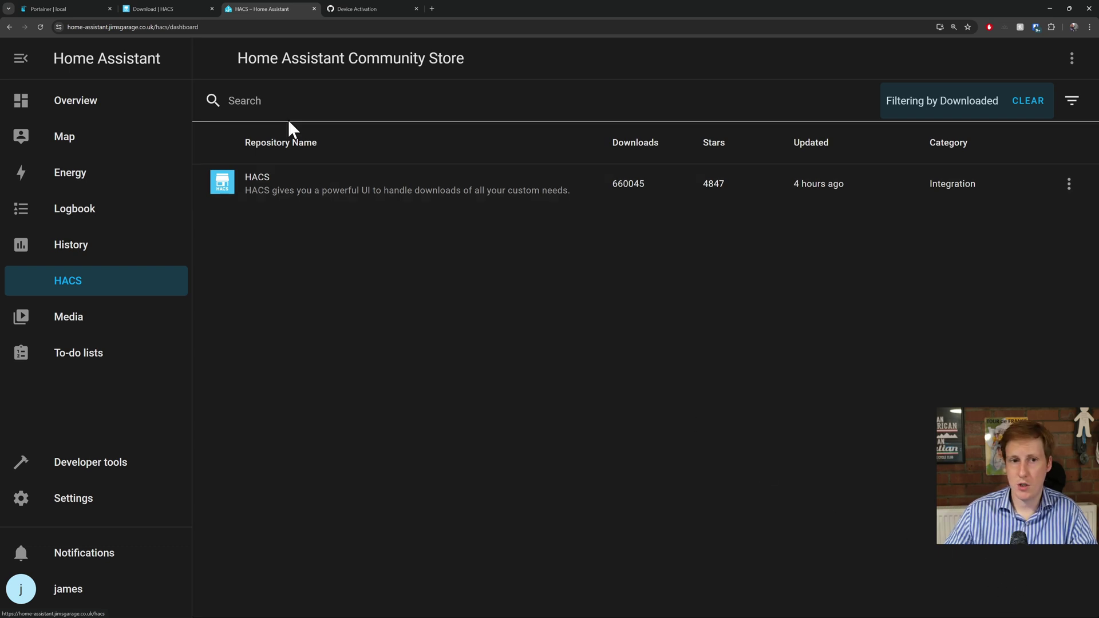
Search the HACS store for 'GRAPH' and open the Lovelace Mini Graph Card repository.
click(282, 101)
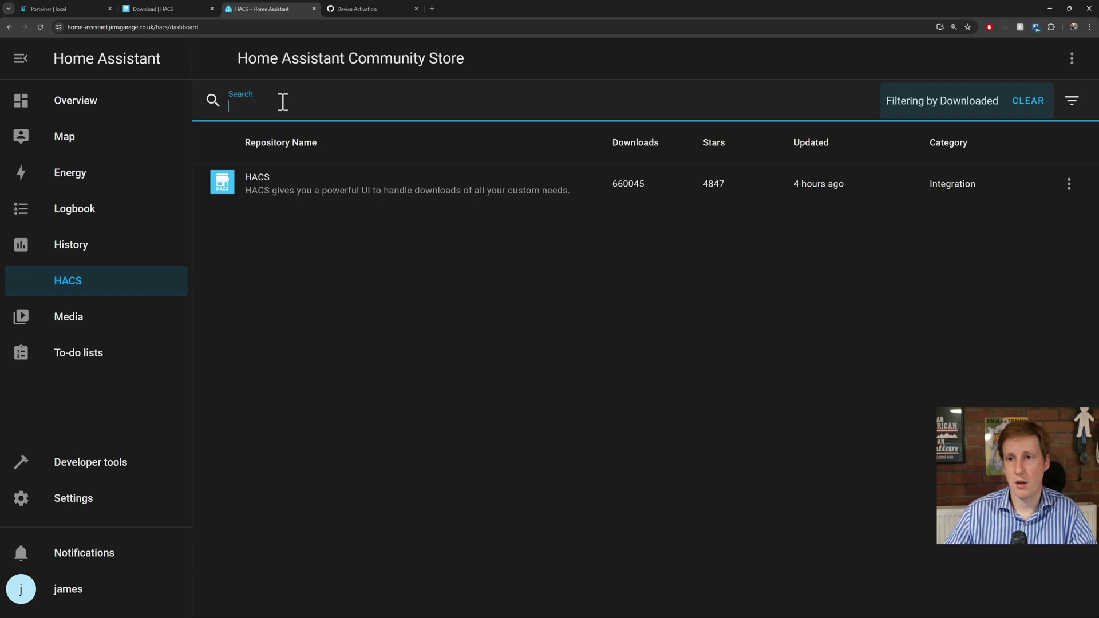
text(GRAP)
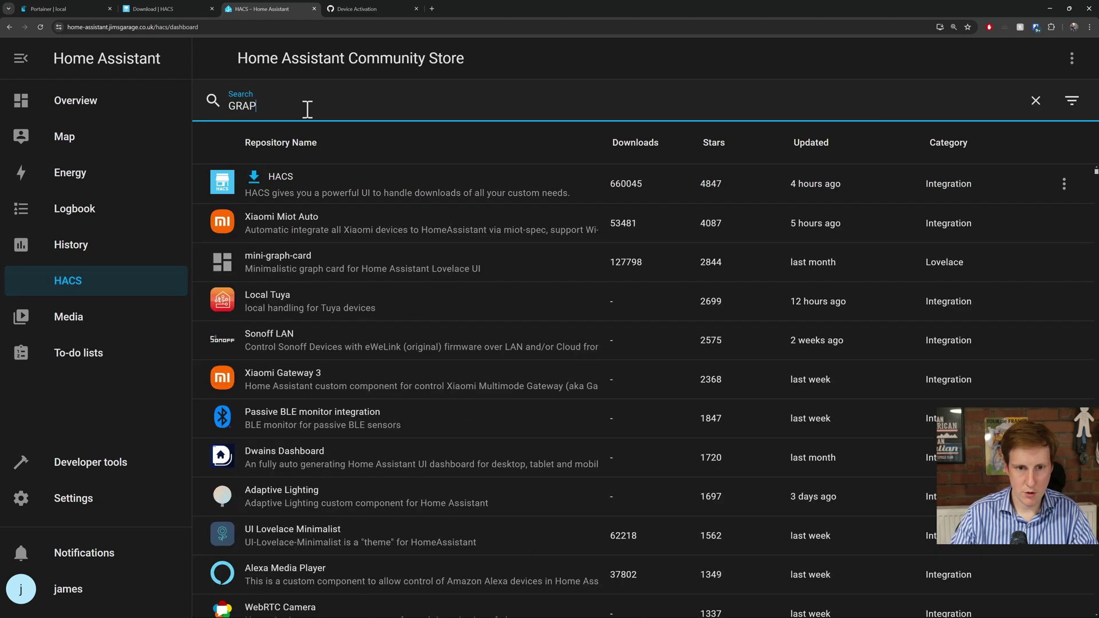
text(H)
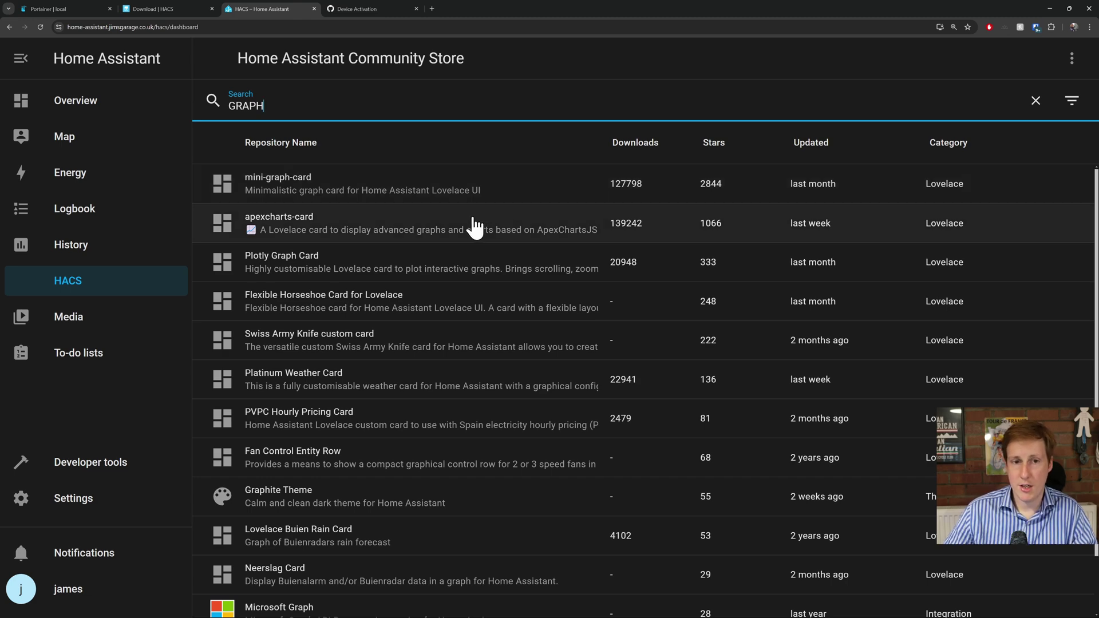
click(522, 194)
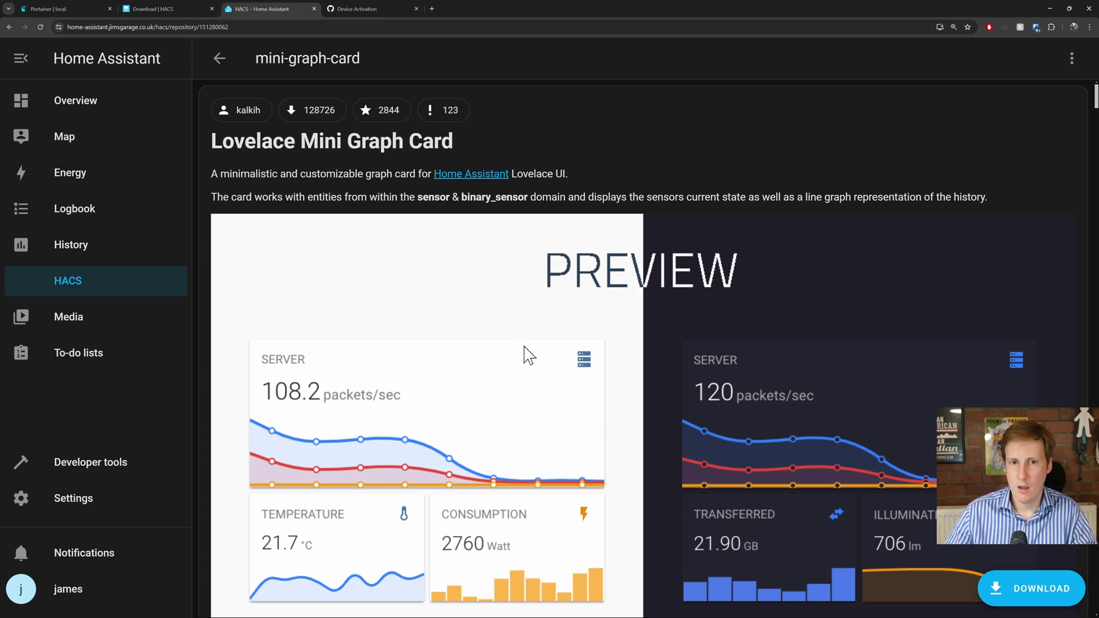
Download mini-graph-card v0.12.1 into the community folder, reload resources, and return to the store.
scroll(524, 355, down, 5)
scroll(572, 378, down, 3)
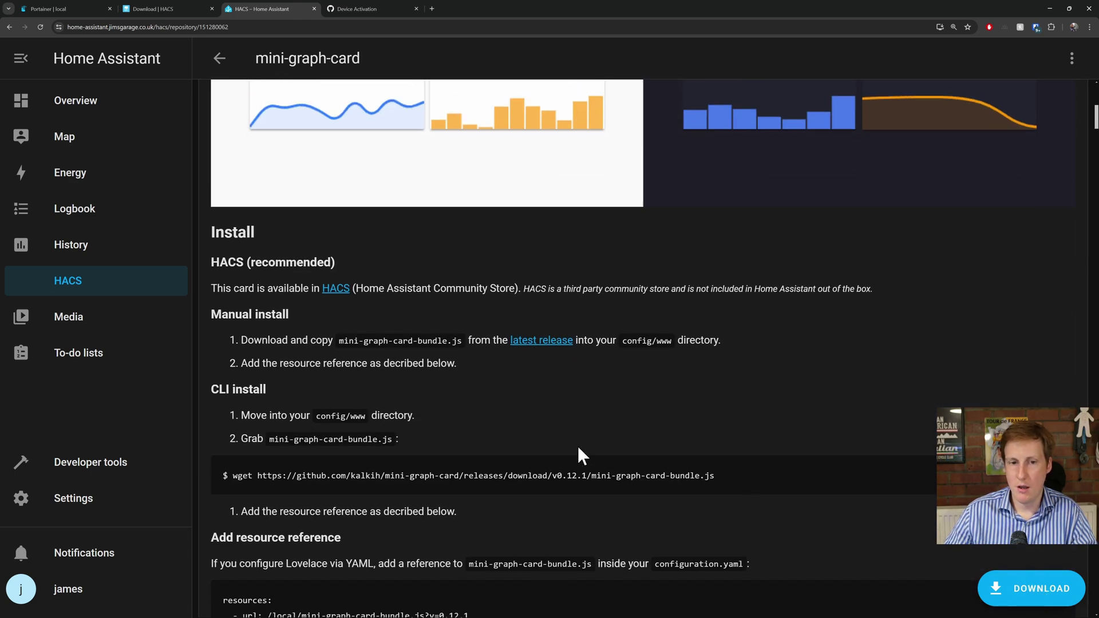
scroll(548, 427, down, 6)
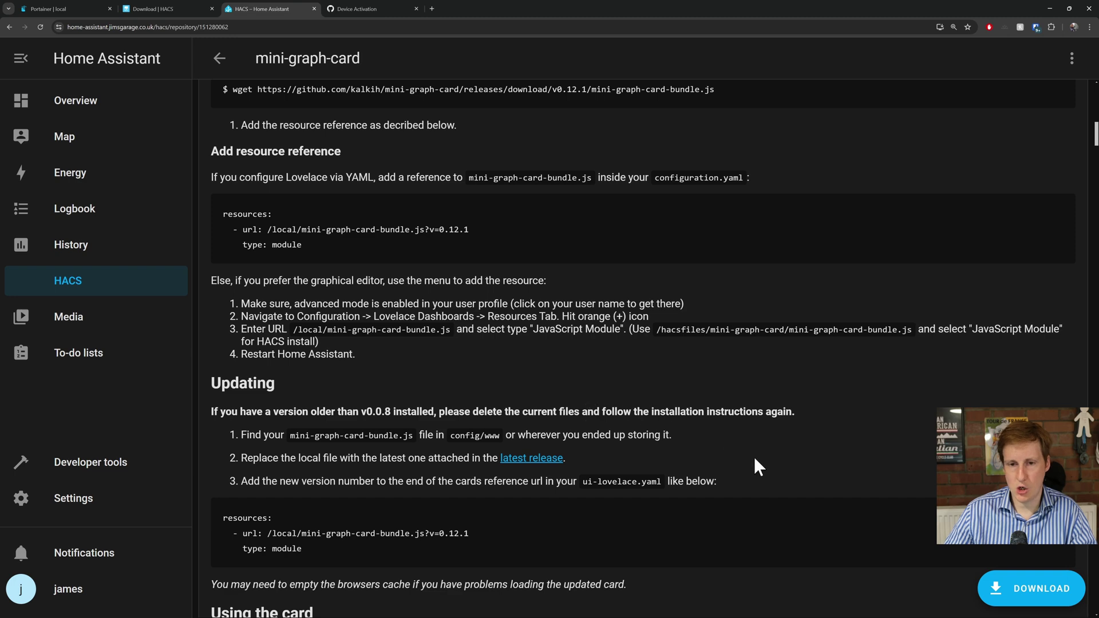
click(1032, 599)
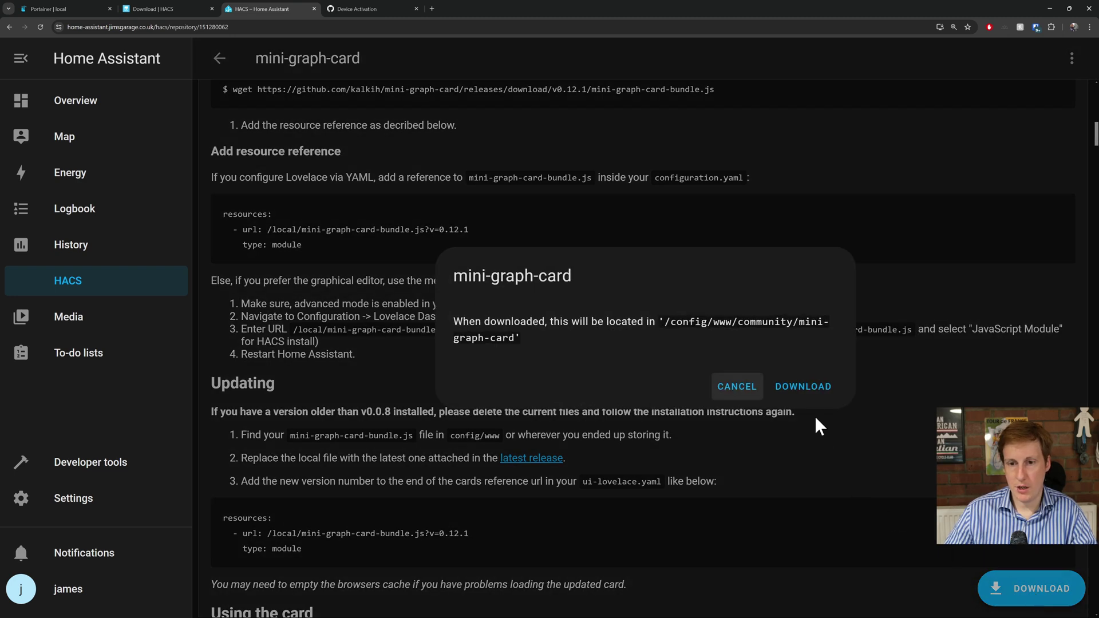
click(806, 388)
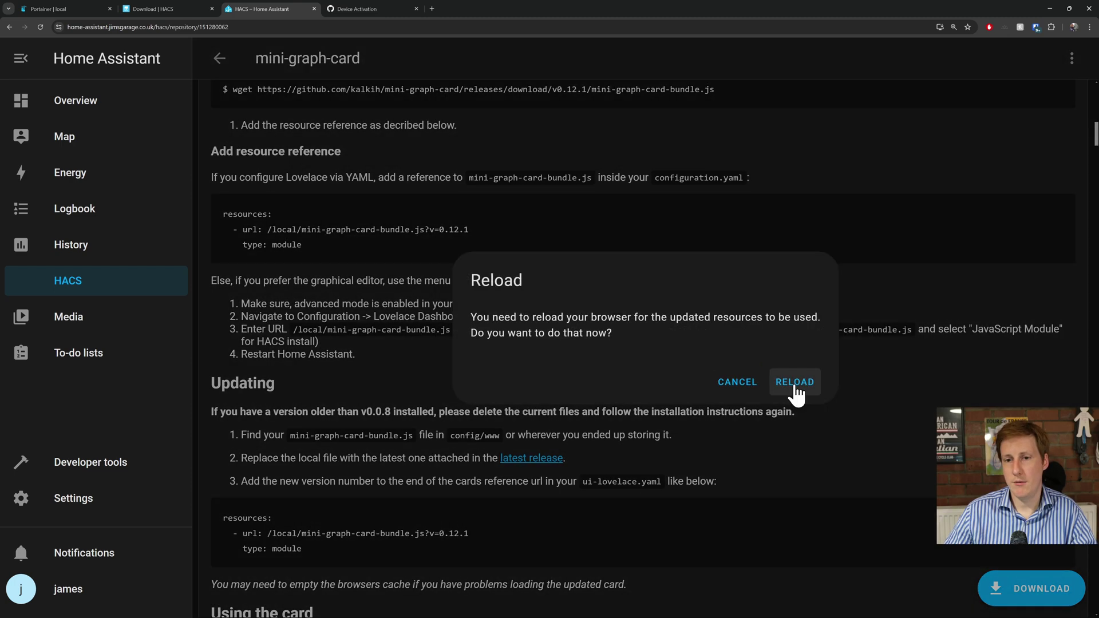
click(794, 382)
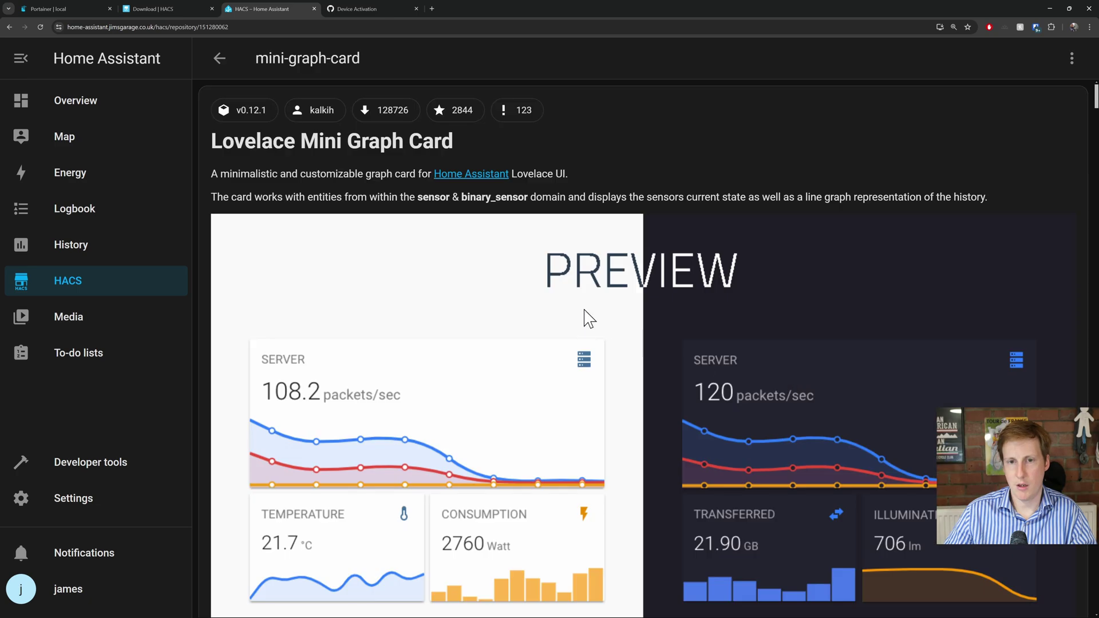
click(103, 286)
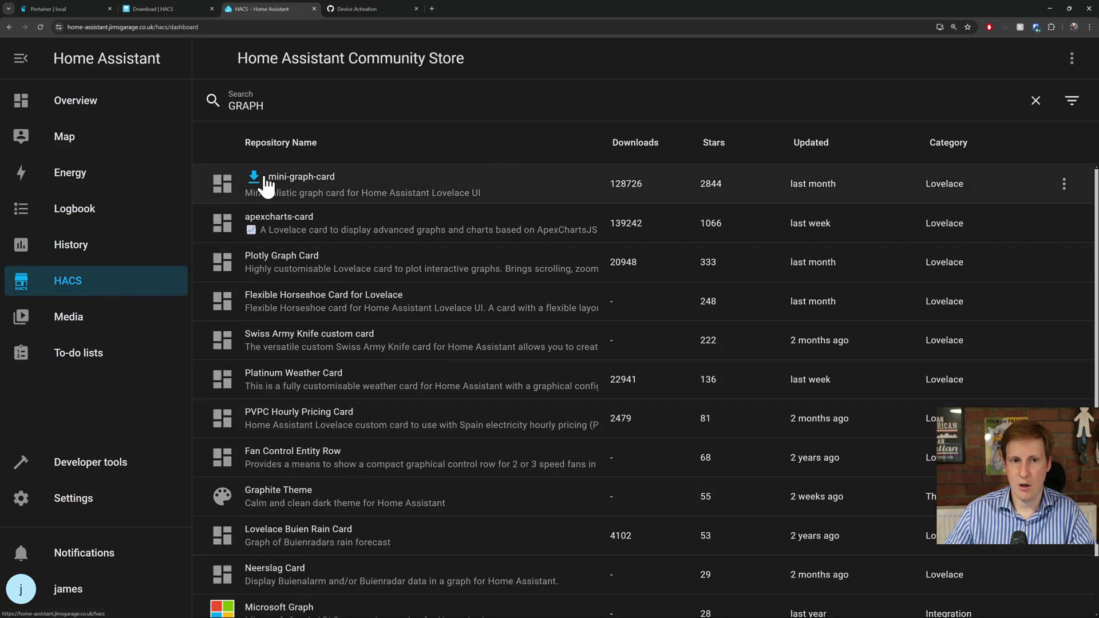
Clear the GRAPH search, filter the store to Downloaded to confirm mini-graph-card, then clear the filter.
click(1035, 101)
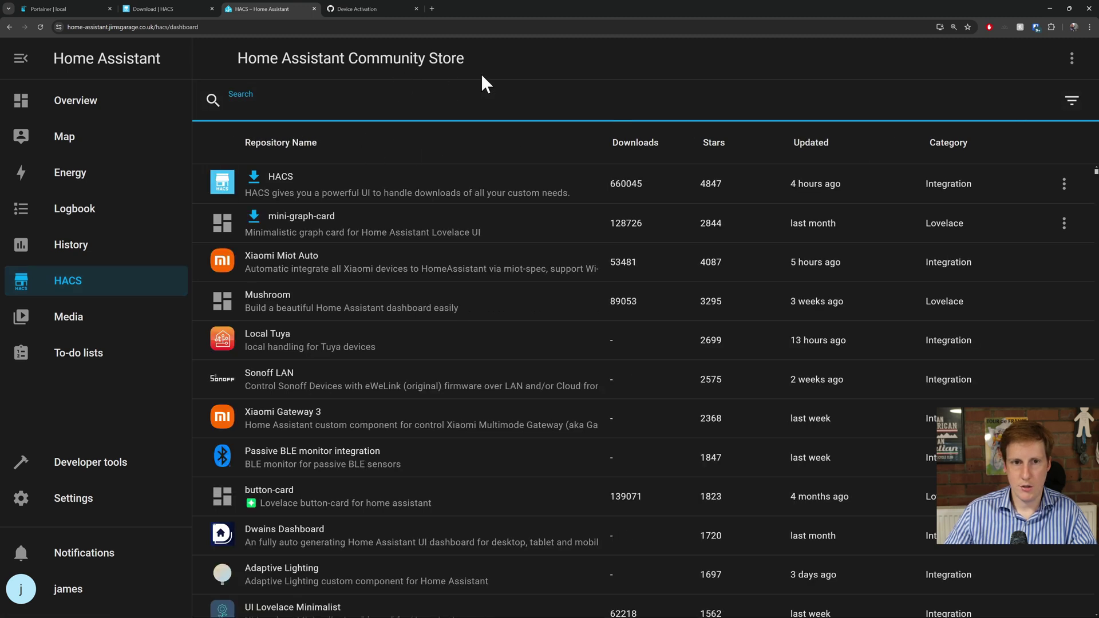
click(506, 83)
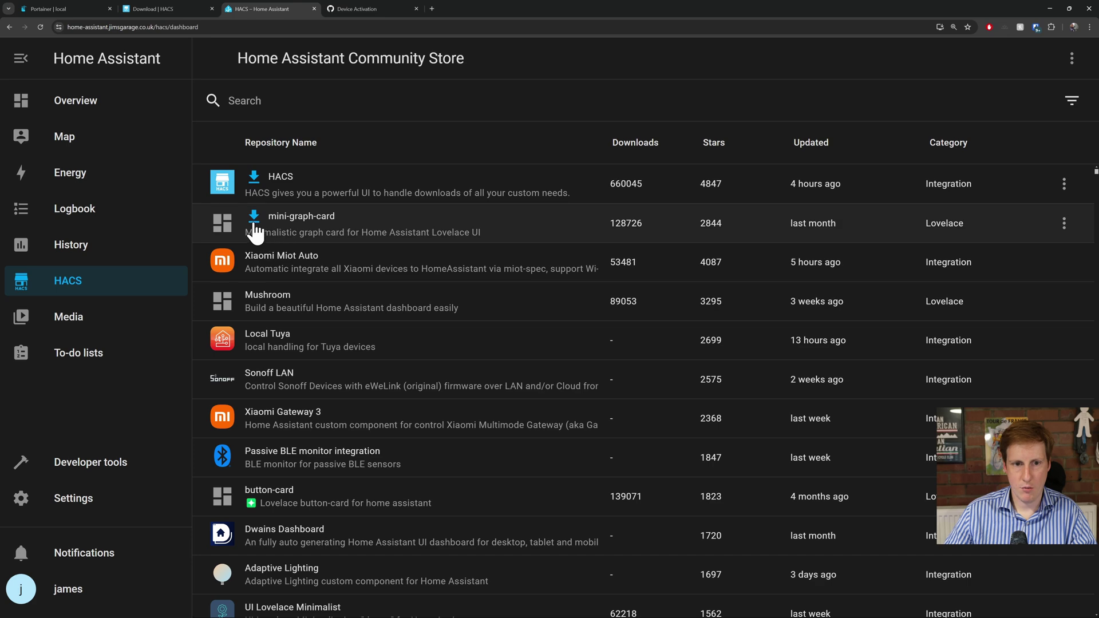
click(1071, 101)
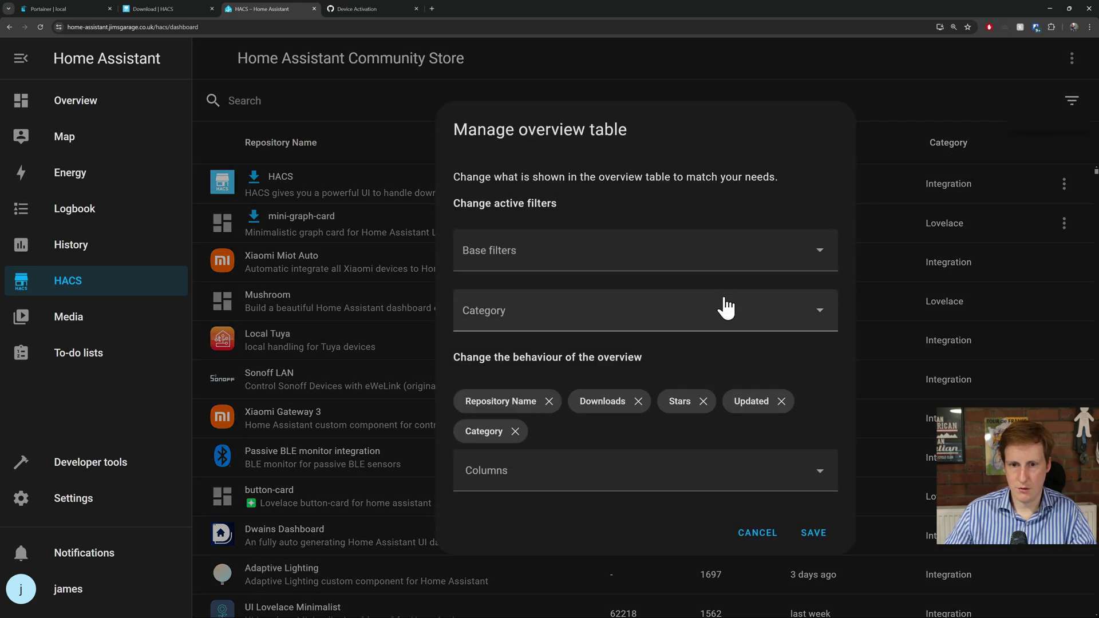
click(733, 263)
click(518, 303)
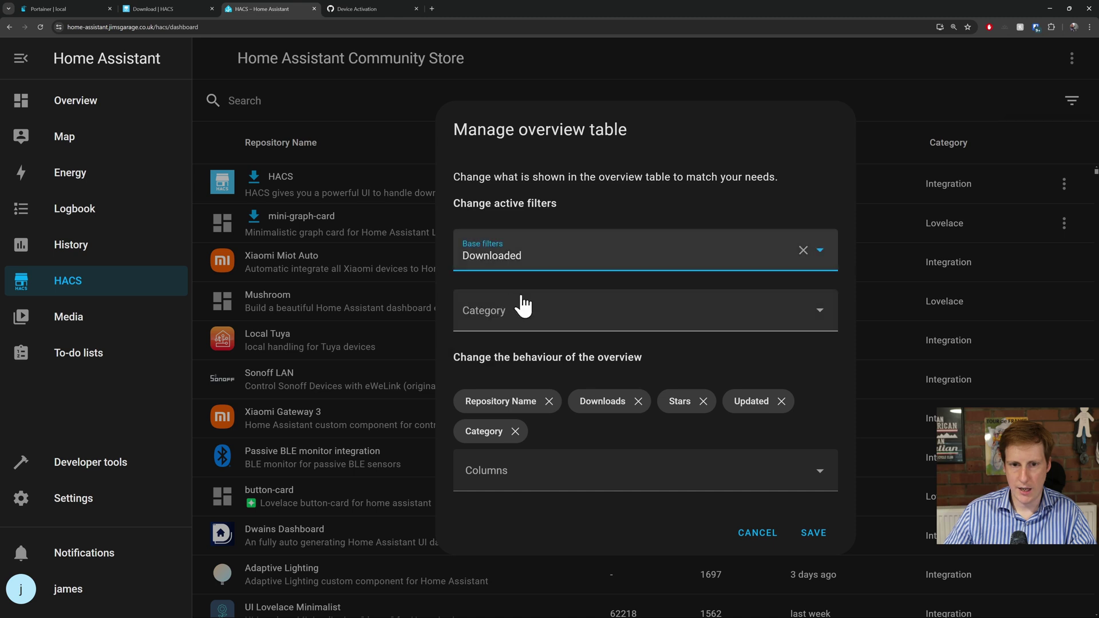
click(808, 533)
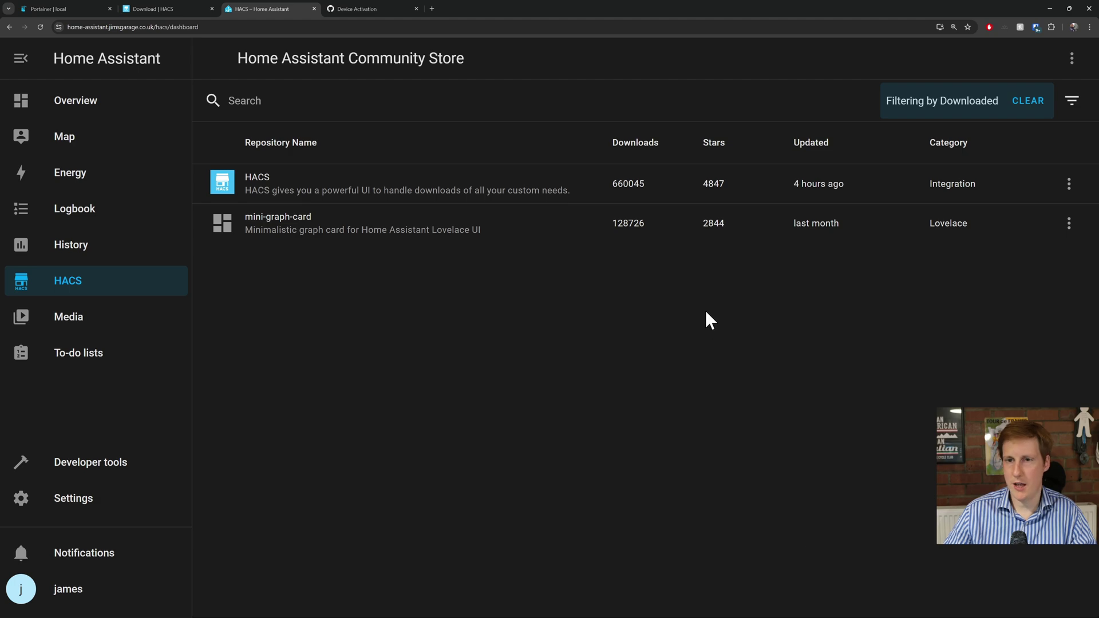
click(1028, 101)
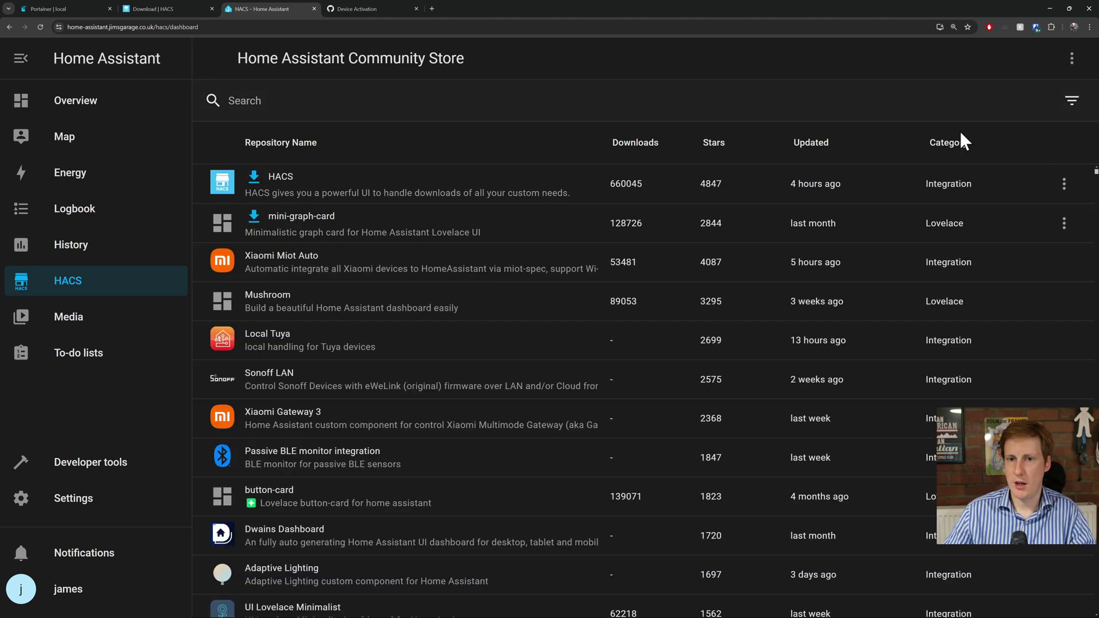
On the mini-graph-card dashboard, open the Enviro-Particulates-2-5 sensor's history showing 12 ug/m3.
scroll(515, 426, down, 5)
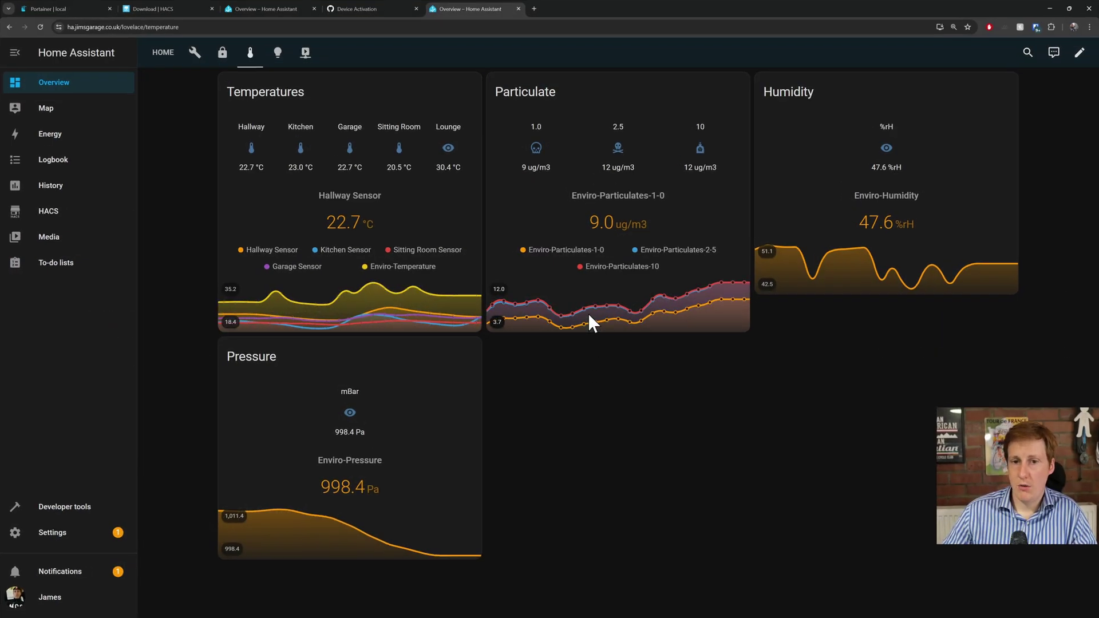
mouse_move(597, 314)
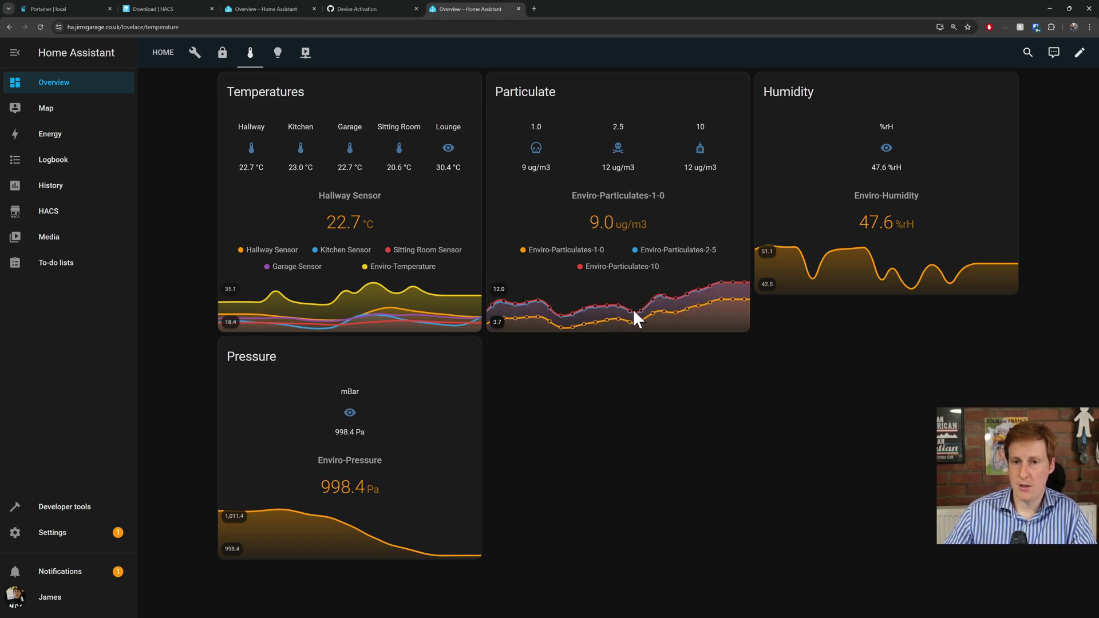
click(618, 152)
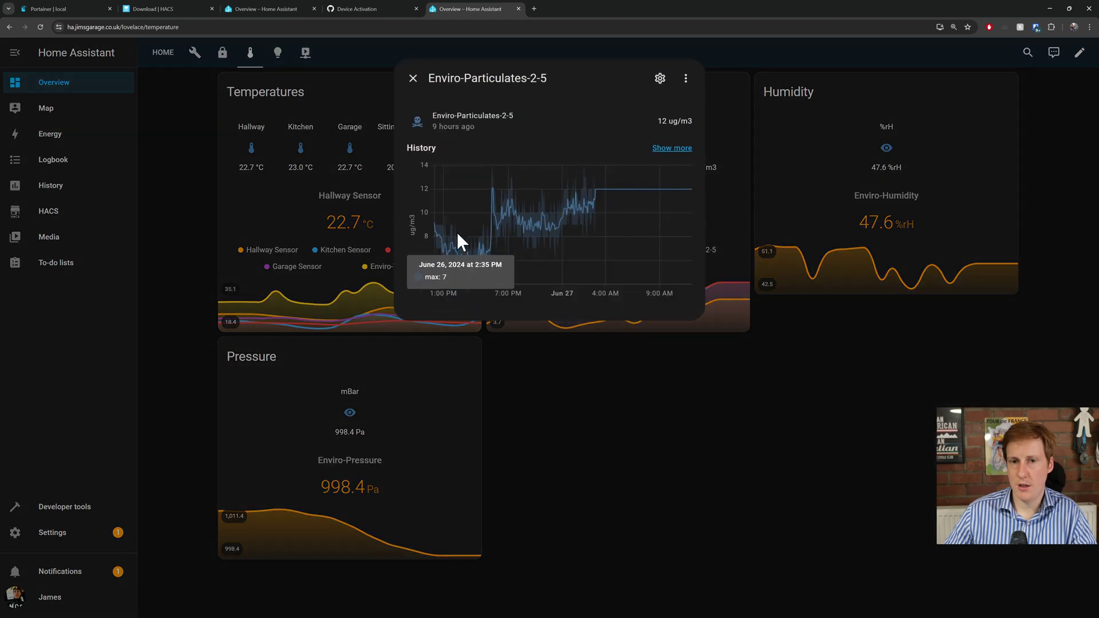
mouse_move(579, 215)
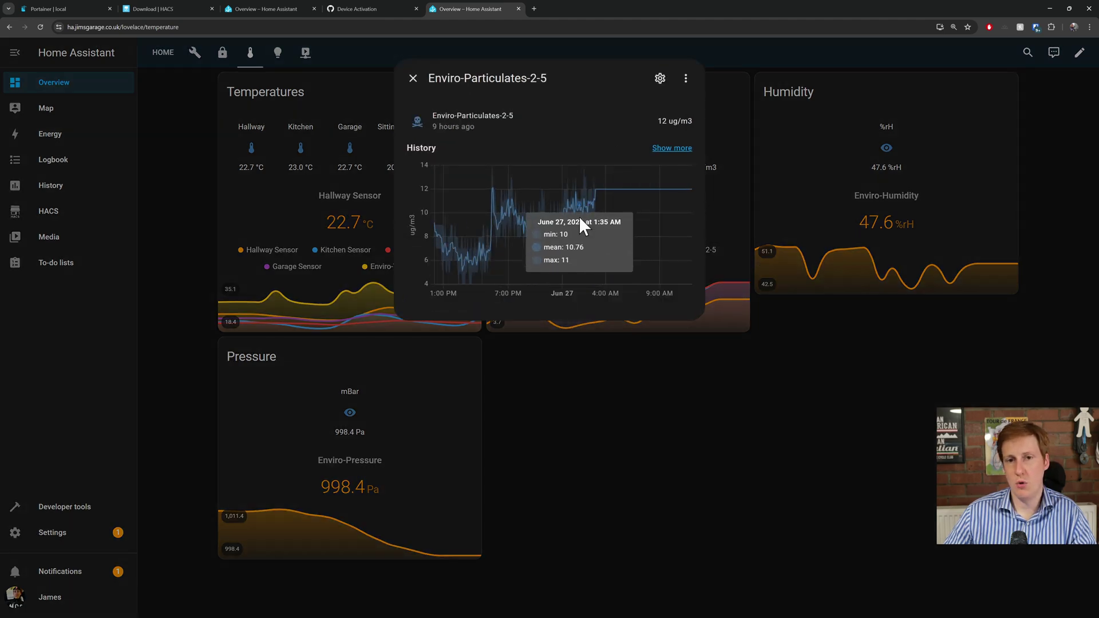